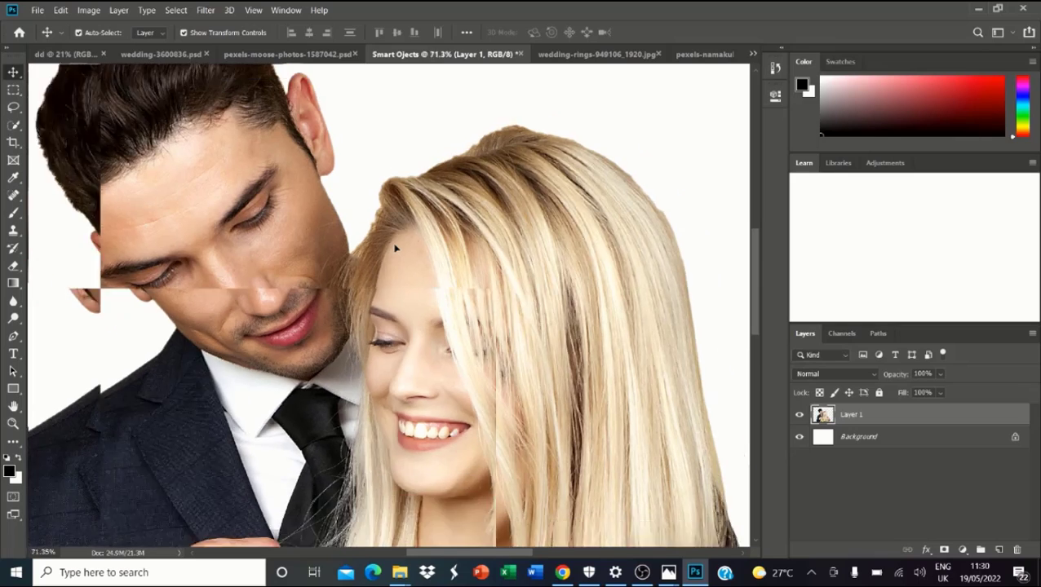
scroll(394, 247, "down", 2)
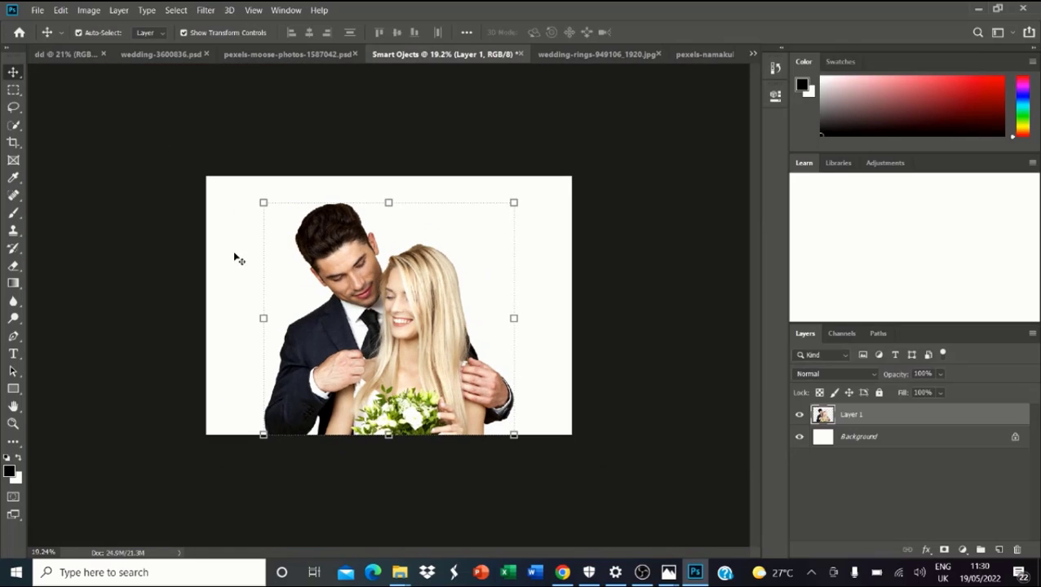
Step: Drag the couple on Layer 1 about 0.36 in to the right along the smart guide
scroll(361, 279, "up", 4)
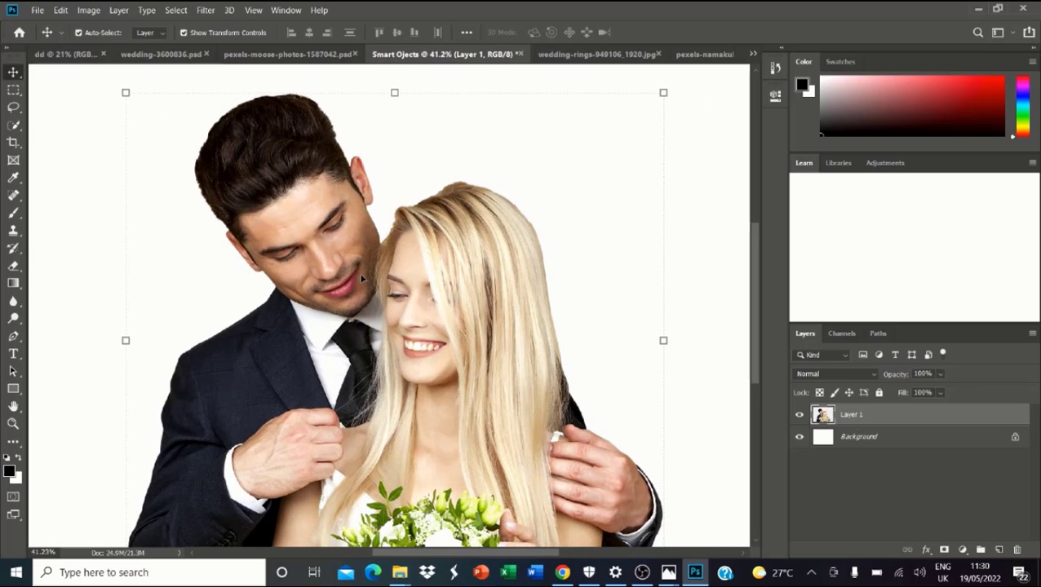
scroll(361, 279, "down", 3)
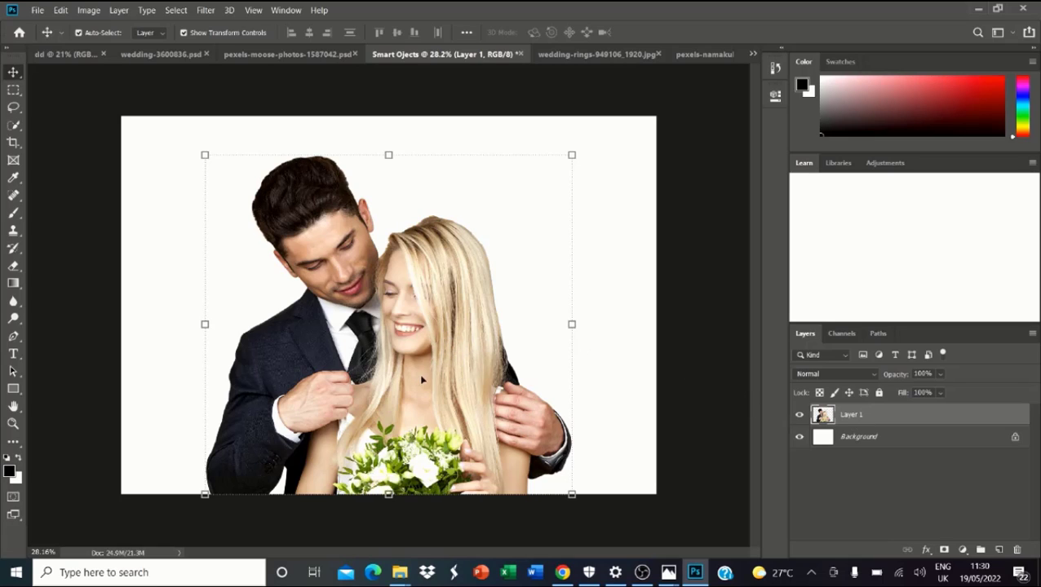
left_click_drag(425, 376, 451, 378)
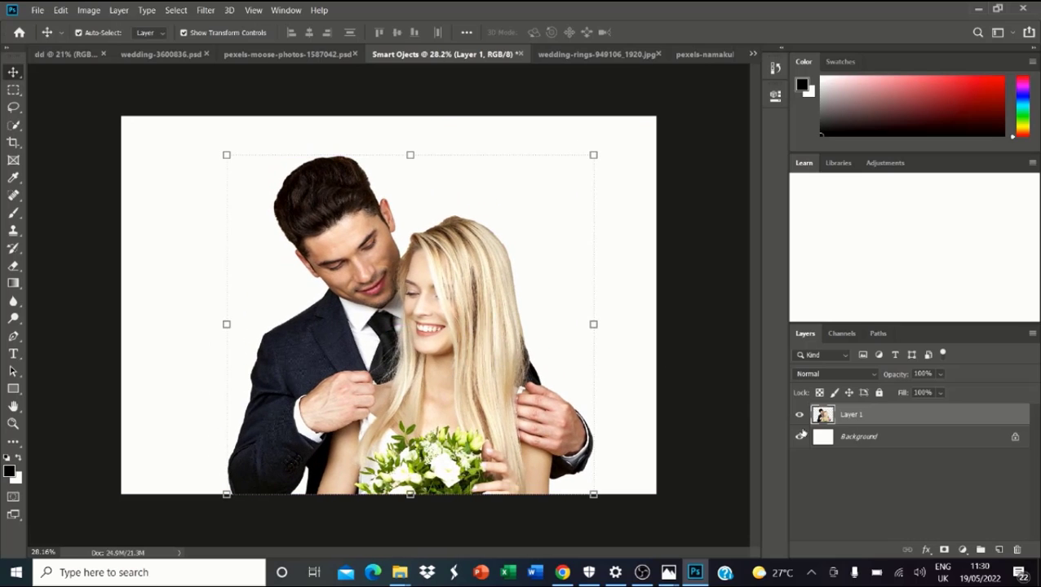
Step: Duplicate Layer 1 with Duplicate Layer
right_click(863, 420)
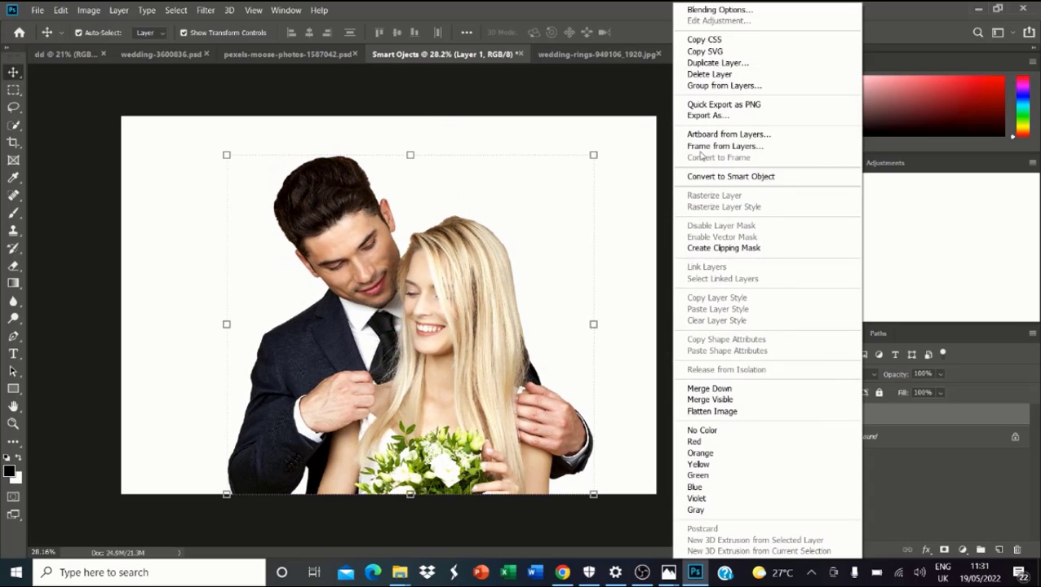
left_click(712, 63)
left_click(637, 153)
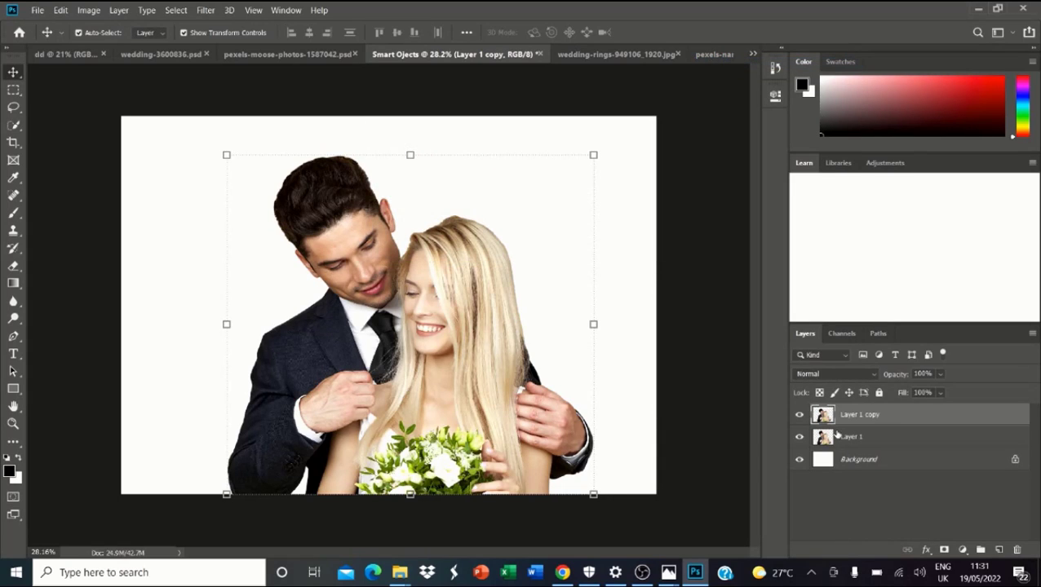
Step: Rename the copy 'raster', then resize it and shift it to the left
double_click(865, 416)
type("raster")
key("Return")
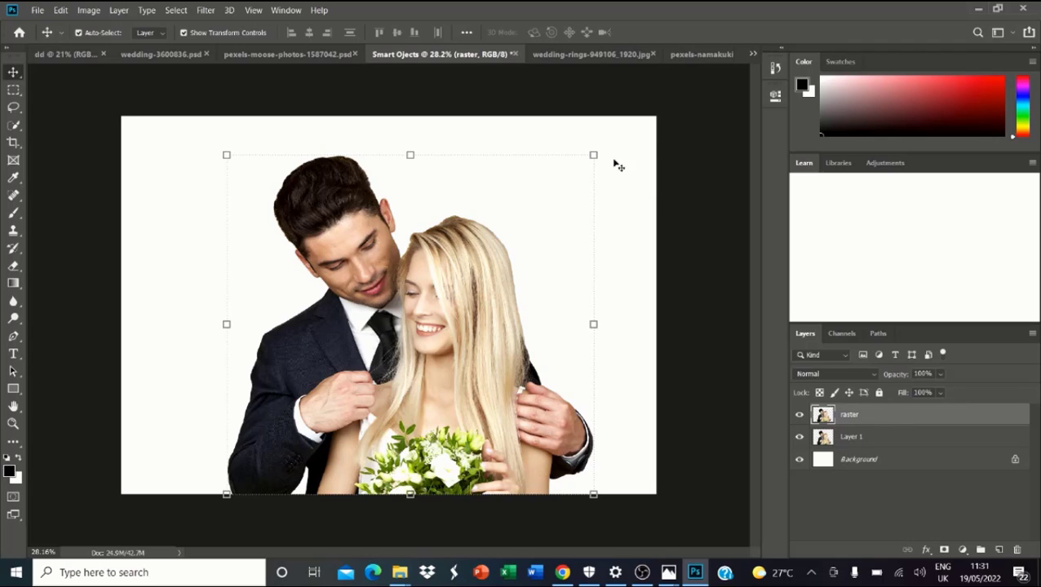
left_click_drag(597, 153, 687, 198)
key("Return")
key("Return")
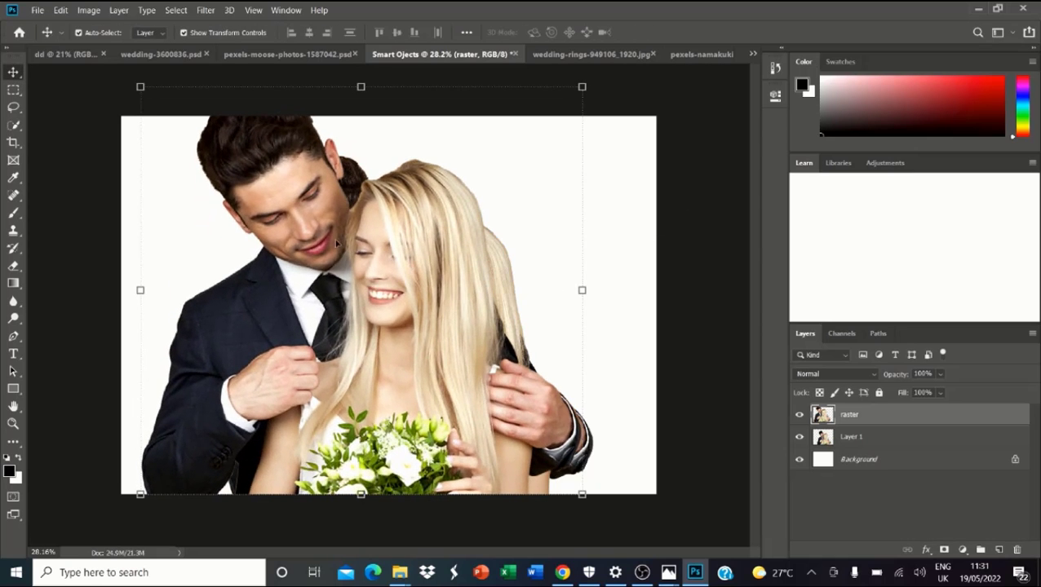
Step: Drag the raster copy left and down across the canvas
scroll(348, 228, "up", 5)
left_click_drag(348, 229, 236, 327)
scroll(330, 341, "down", 4)
left_click_drag(344, 343, 333, 382)
scroll(349, 262, "up", 3)
scroll(349, 262, "up", 2)
scroll(441, 245, "down", 3)
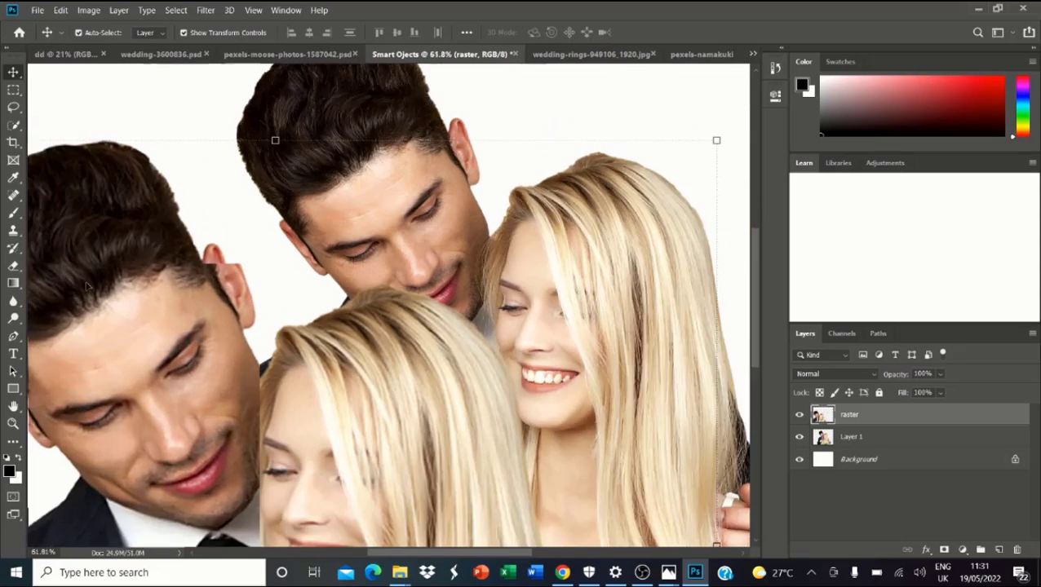
scroll(462, 201, "up", 1)
Step: Move Layer 1 above raster in the stack, then raise the raster copy and scale it down
left_click(829, 438)
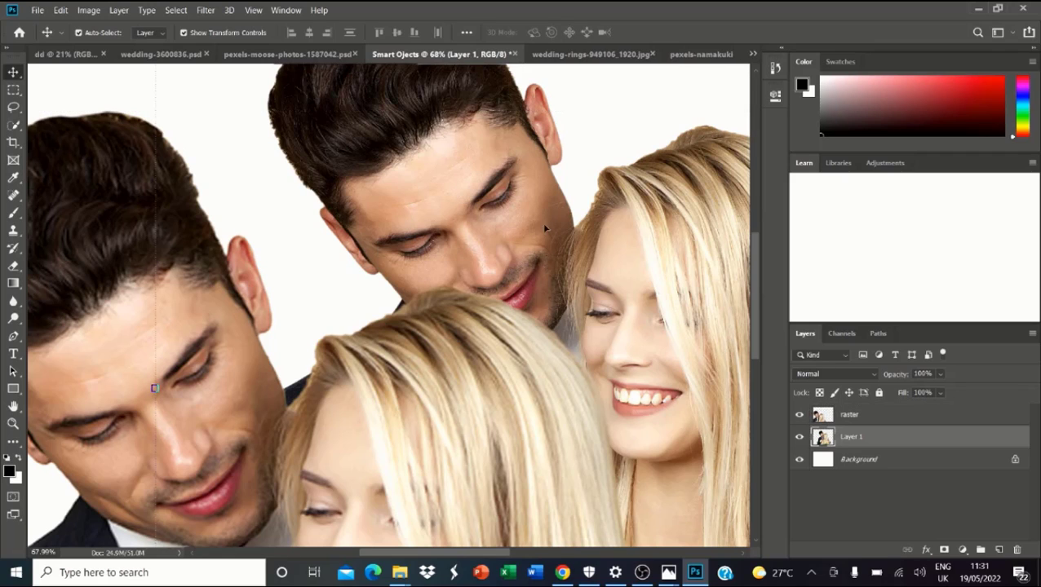
left_click_drag(830, 438, 868, 408)
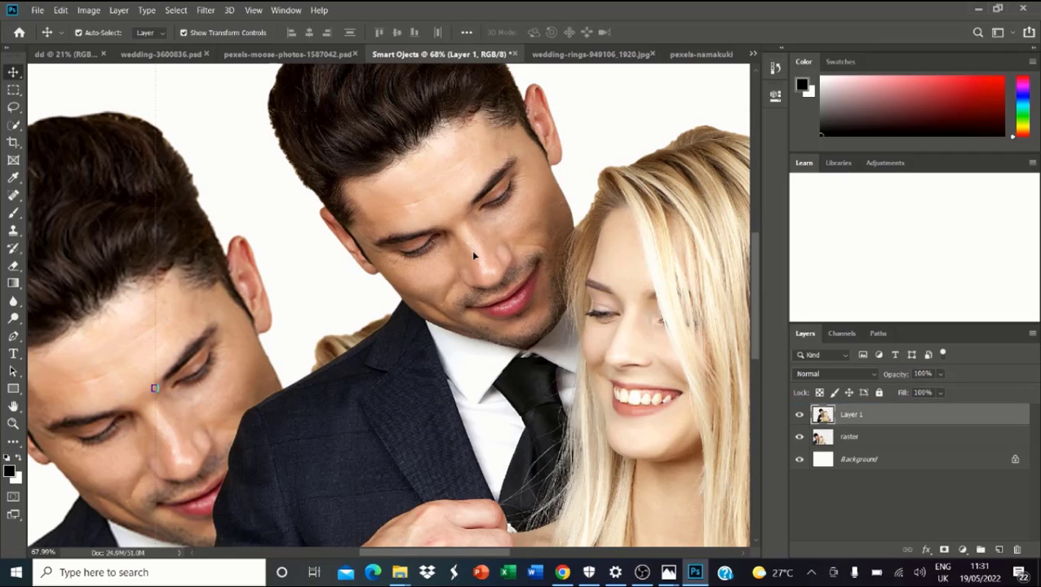
left_click_drag(123, 342, 153, 241)
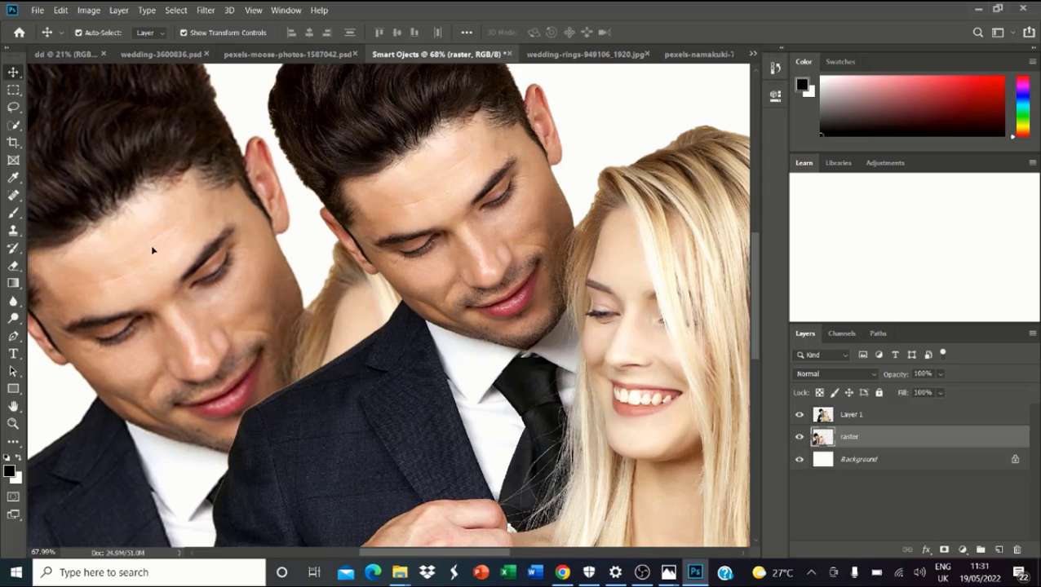
scroll(223, 290, "down", 2)
scroll(223, 290, "down", 6)
scroll(234, 287, "up", 2)
scroll(243, 310, "down", 5)
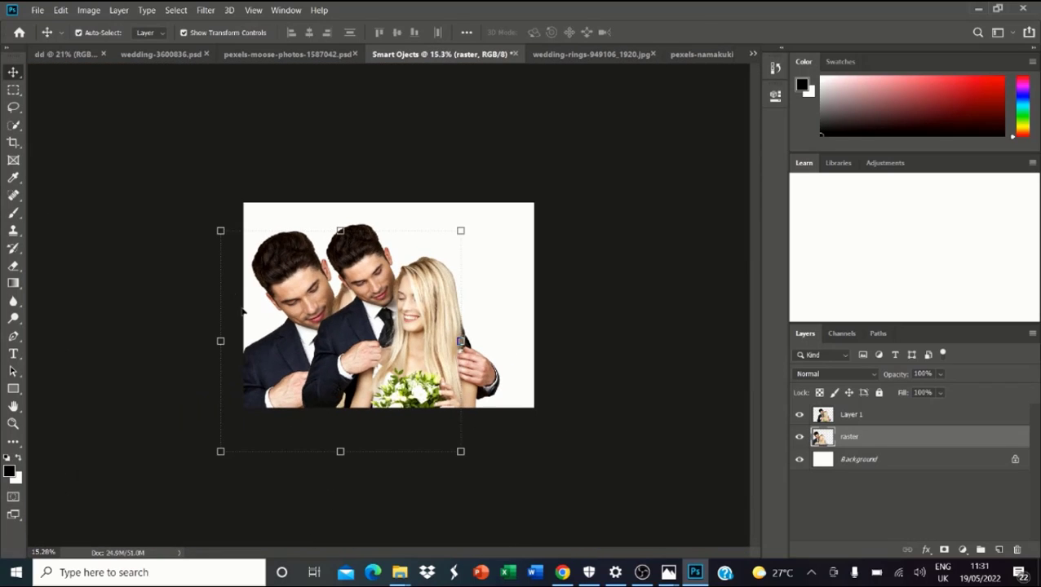
left_click_drag(275, 286, 265, 244)
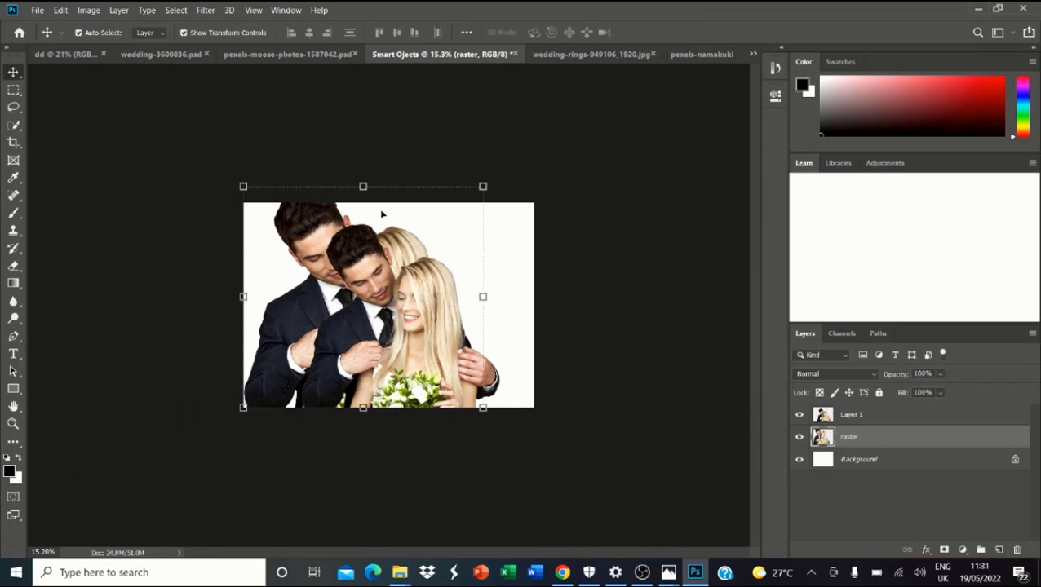
mouse_move(482, 187)
left_mouse_down()
mouse_move(314, 289)
mouse_move(281, 359)
mouse_move(330, 304)
mouse_move(467, 218)
mouse_move(467, 200)
left_mouse_up()
key("Return")
key("Return")
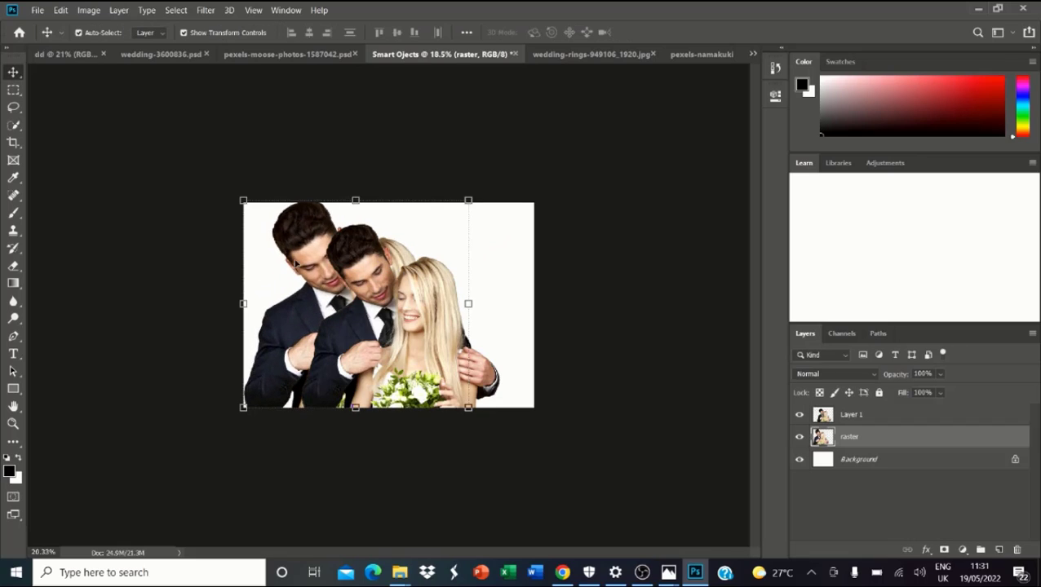
Step: Shrink the raster copy to about 77% at left and slide the front couple over it
scroll(316, 311, "up", 10)
scroll(251, 239, "down", 7)
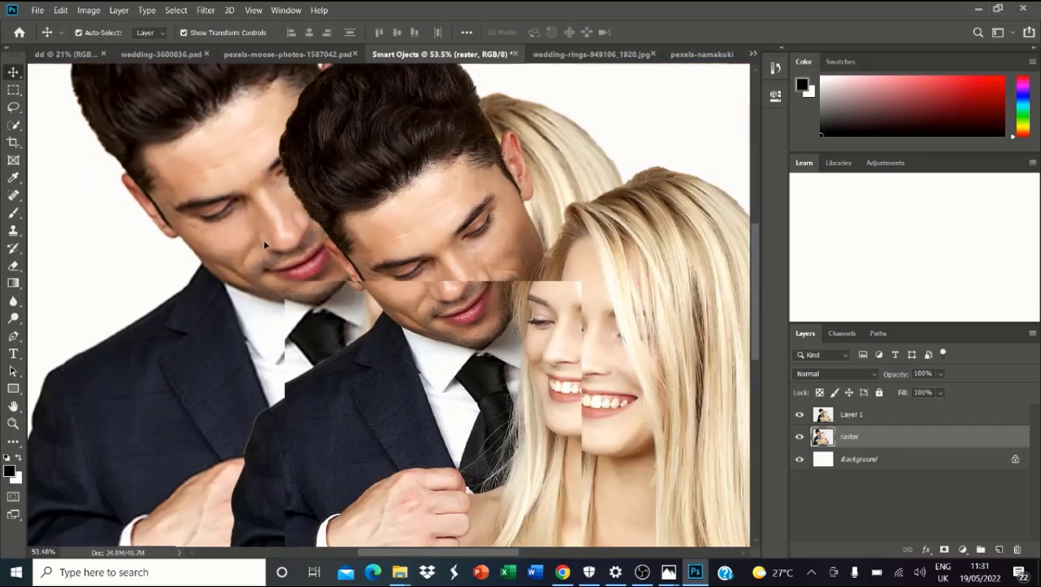
left_click_drag(515, 294, 540, 302)
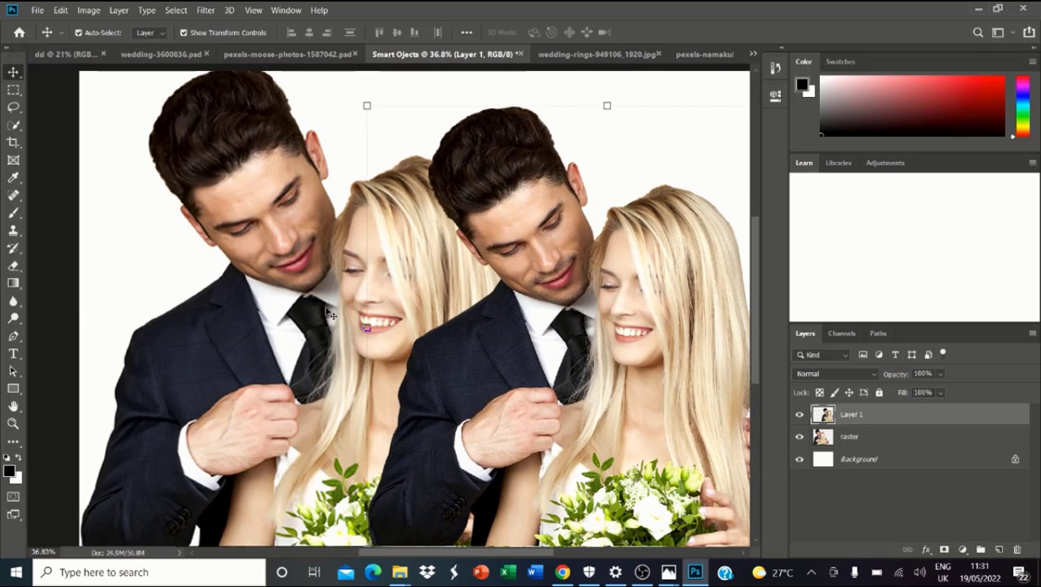
left_click_drag(265, 307, 223, 311)
scroll(314, 271, "down", 3)
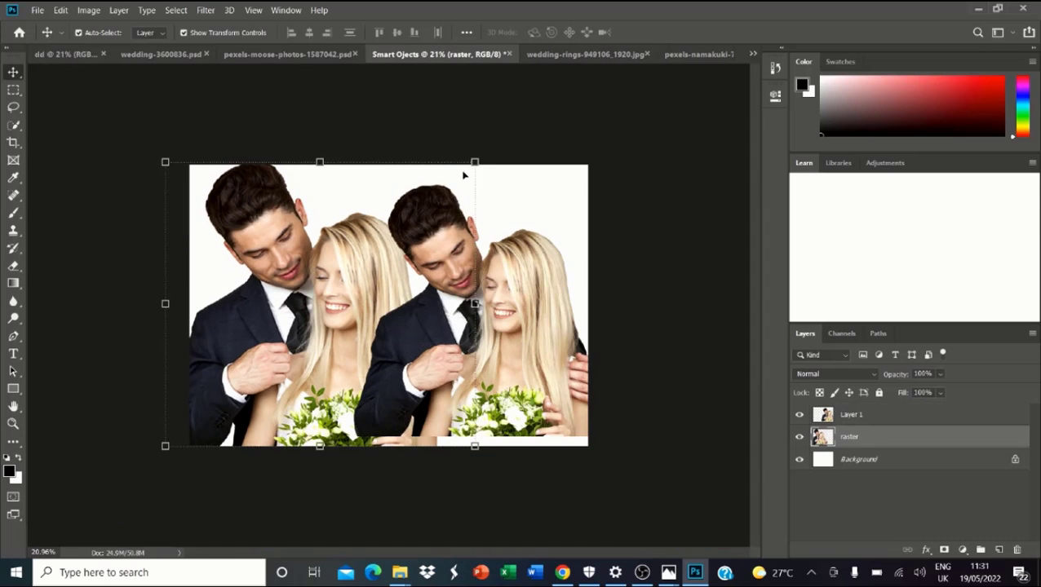
left_click_drag(475, 163, 407, 222)
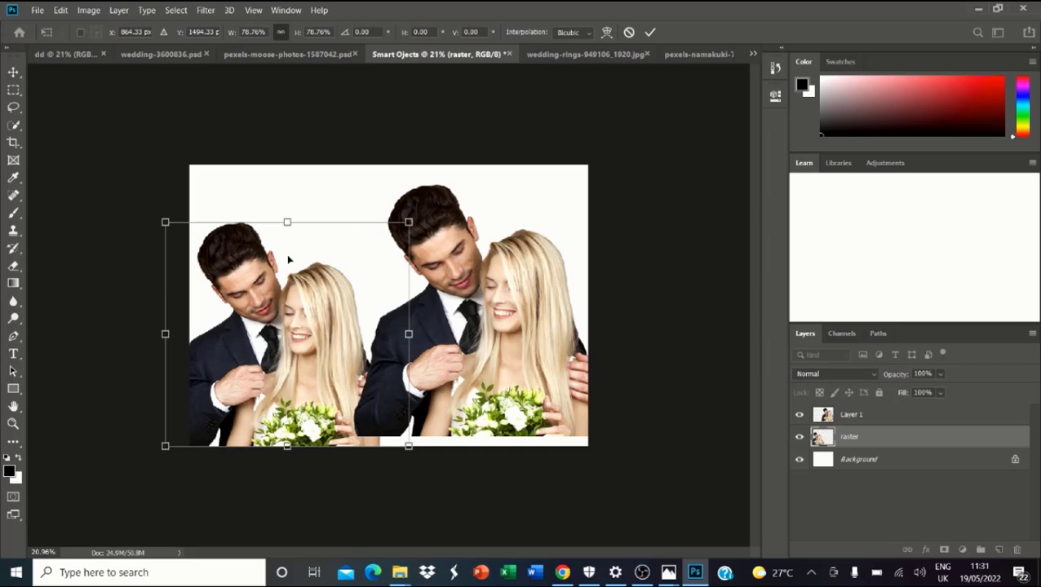
left_click_drag(304, 301, 335, 285)
key("Return")
scroll(341, 283, "up", 1)
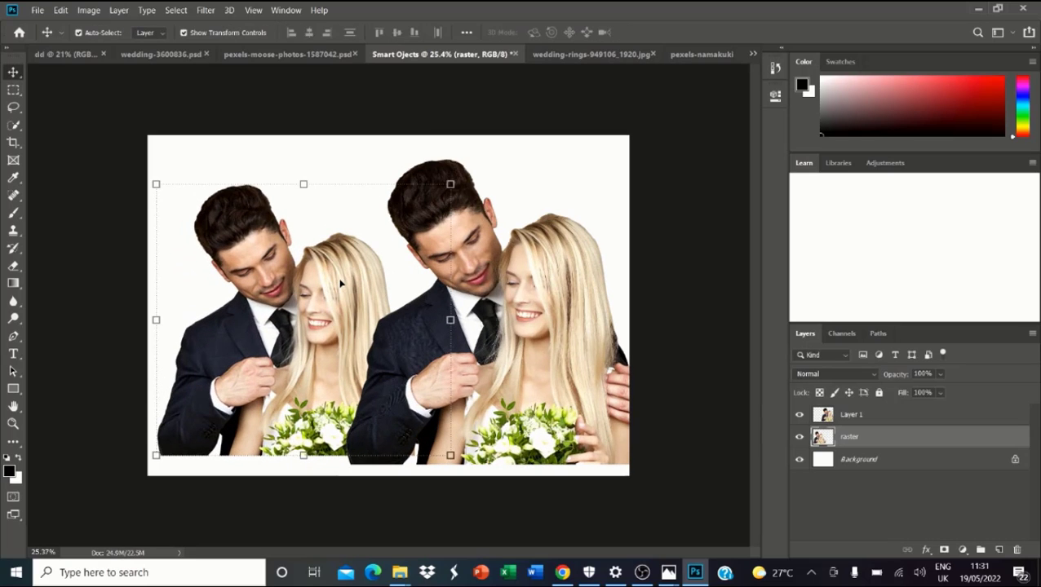
left_click_drag(316, 334, 306, 354)
left_click_drag(523, 326, 397, 343)
Step: Make another duplicate of Layer 1
right_click(856, 416)
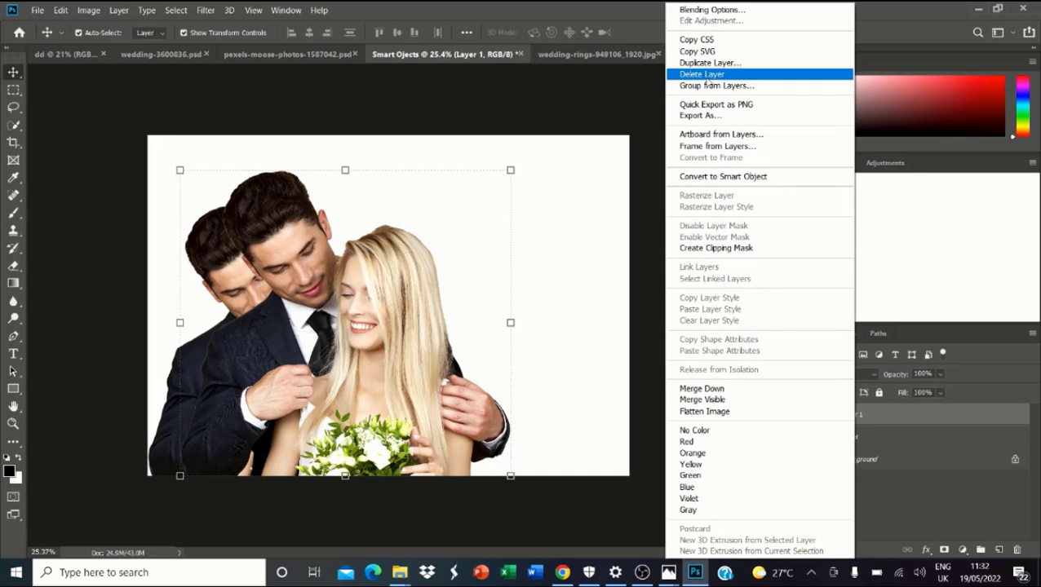
left_click(706, 63)
left_click(633, 152)
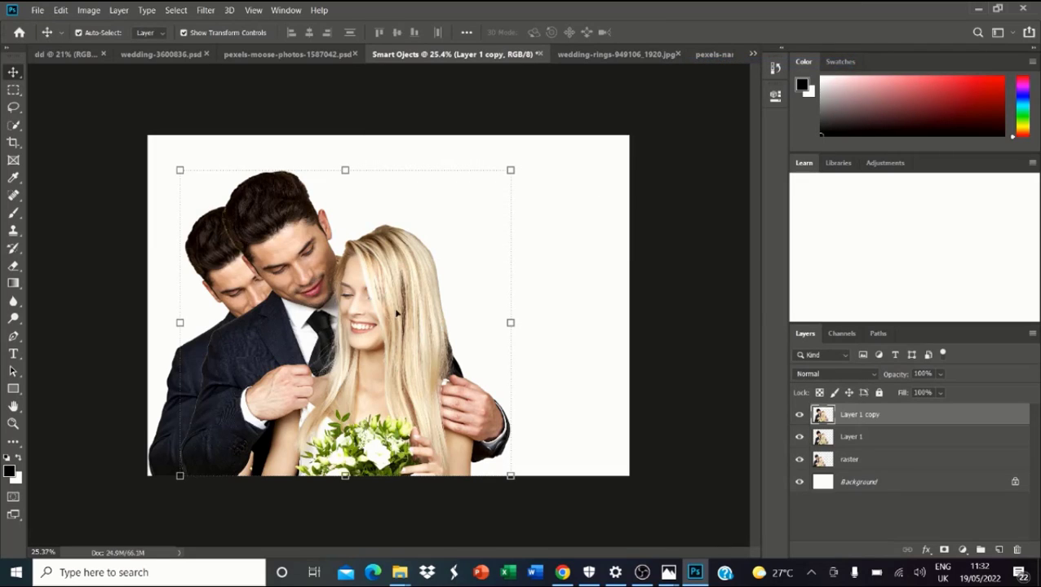
Step: Rename the new copy to 'Smart Object'
double_click(863, 415)
type("S")
type("mart Object")
key("Return")
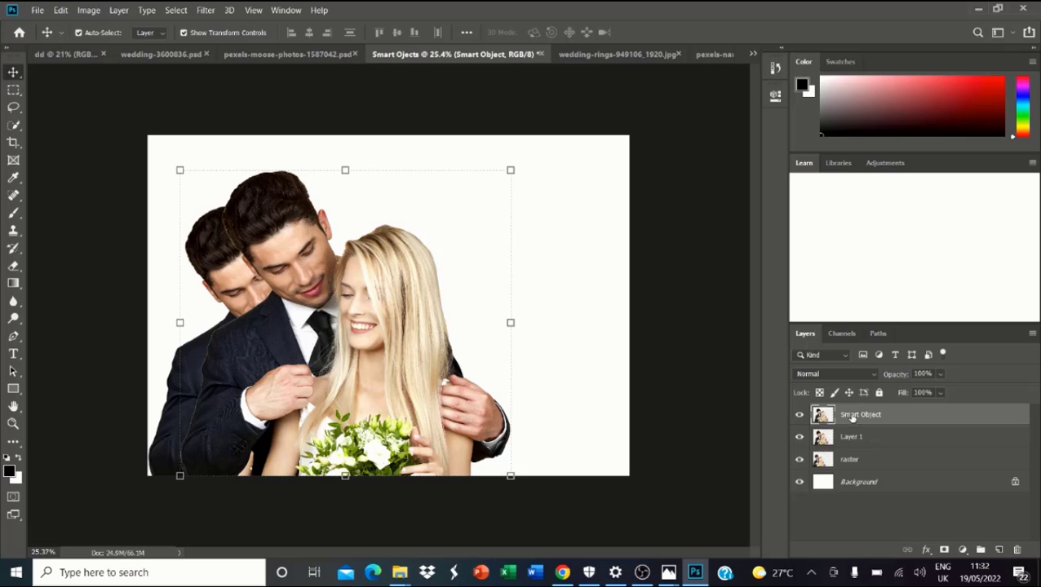
right_click(853, 417)
Step: Convert the Smart Object layer to a smart object, shrink it, and move it right
left_click(723, 176)
left_click_drag(507, 170, 603, 114)
key("Return")
key("ctrl+t")
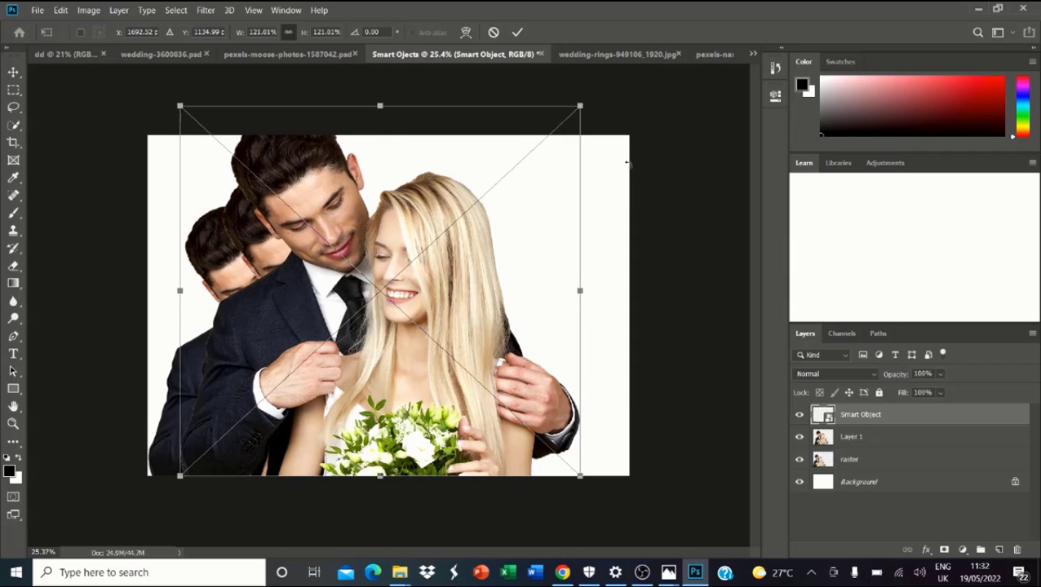
key("Return")
scroll(415, 228, "up", 8)
left_click_drag(430, 261, 575, 287)
scroll(415, 209, "down", 9)
scroll(413, 207, "down", 2)
Step: Re-enlarge the couple smart object to about 121% and place it over the others near centre
left_click_drag(564, 186, 337, 401)
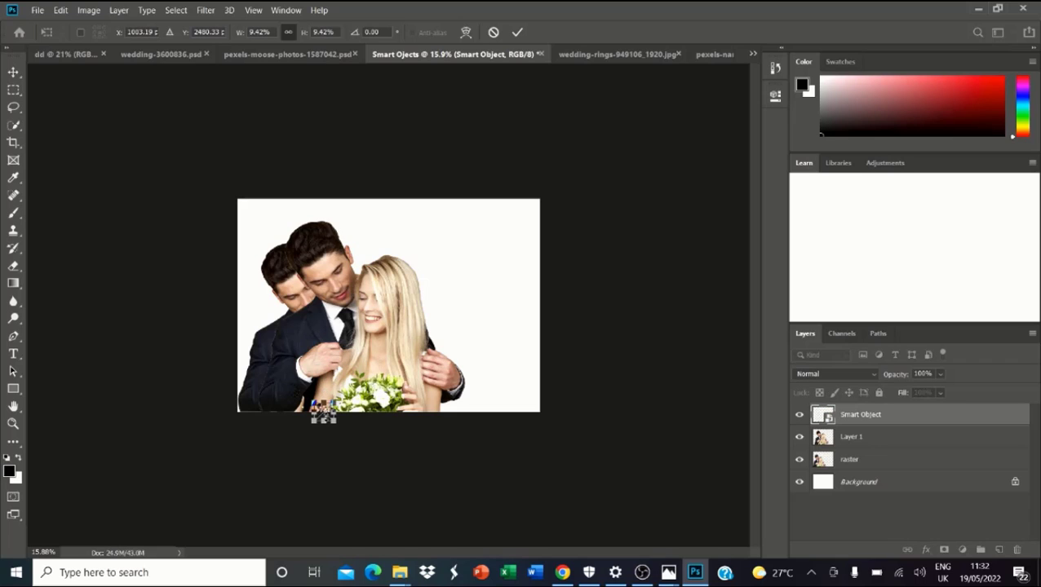
key("Return")
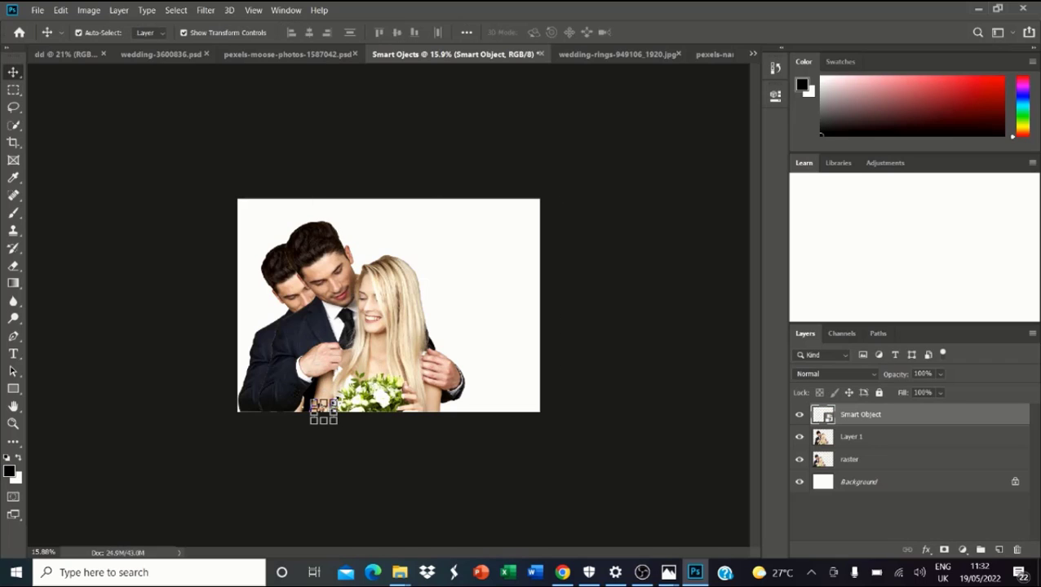
key("ctrl+t")
left_click_drag(336, 400, 586, 256)
key("Return")
scroll(477, 343, "up", 6)
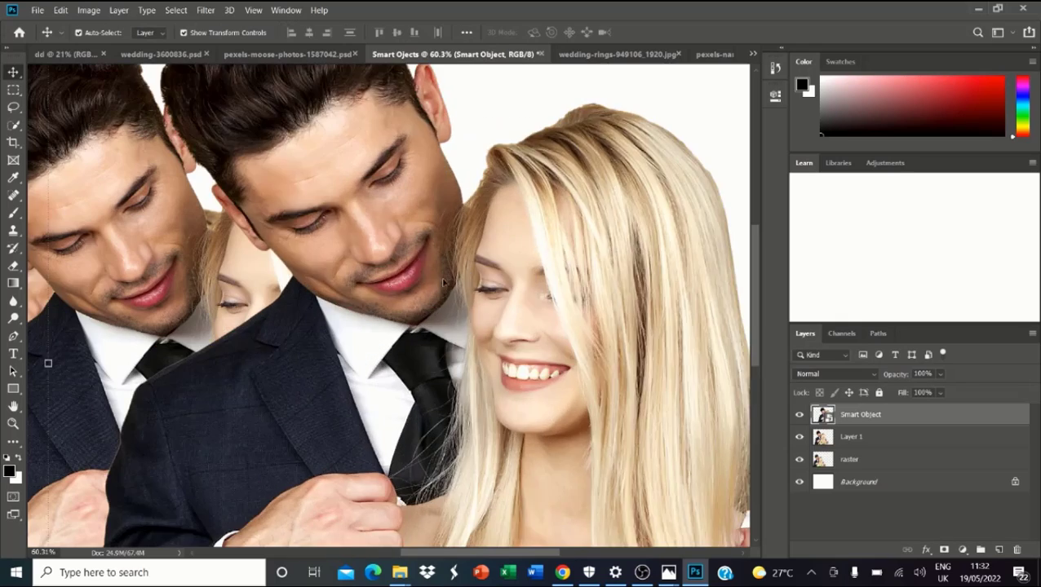
scroll(474, 345, "down", 5)
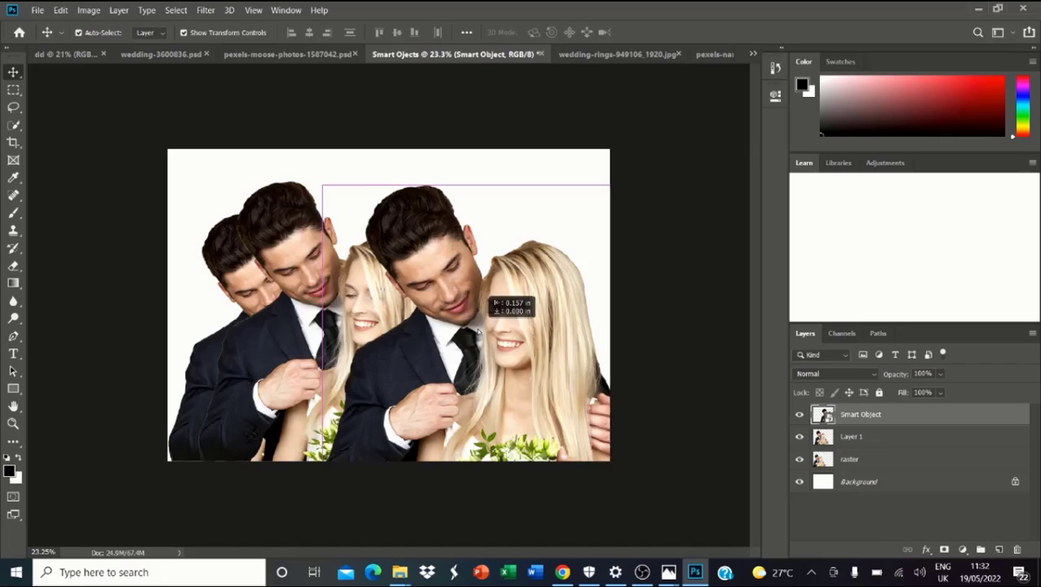
left_click_drag(479, 330, 460, 315)
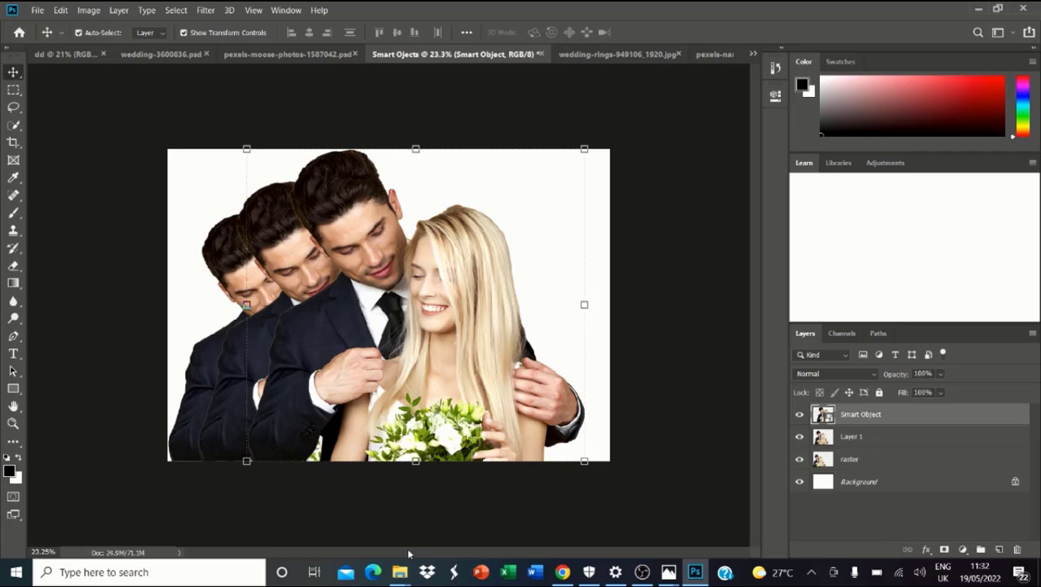
Step: Drag pexels-namakuki-751374 from the wedding-images folder onto the Photoshop canvas
mouse_move(398, 572)
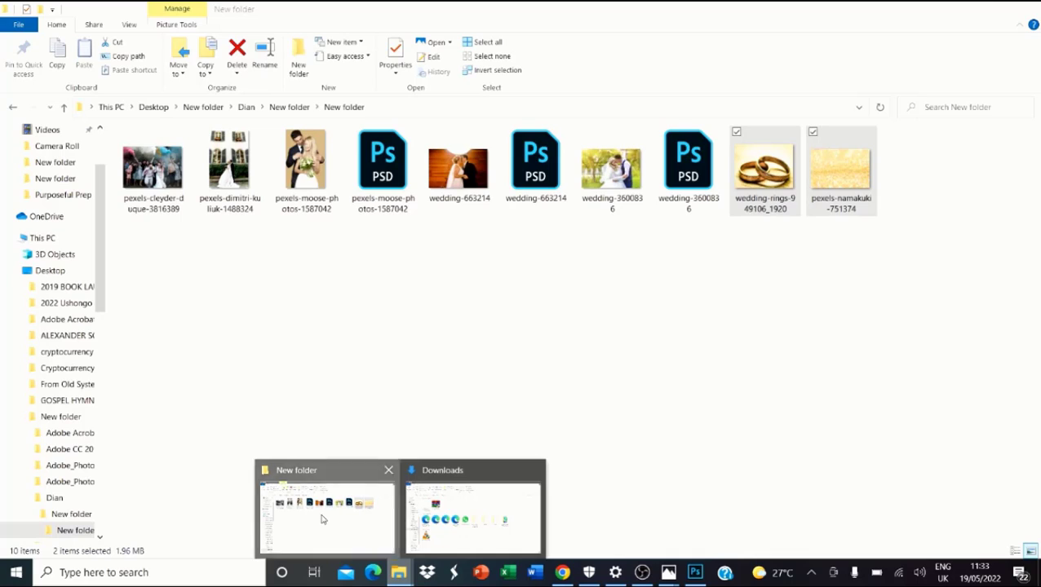
left_click(322, 519)
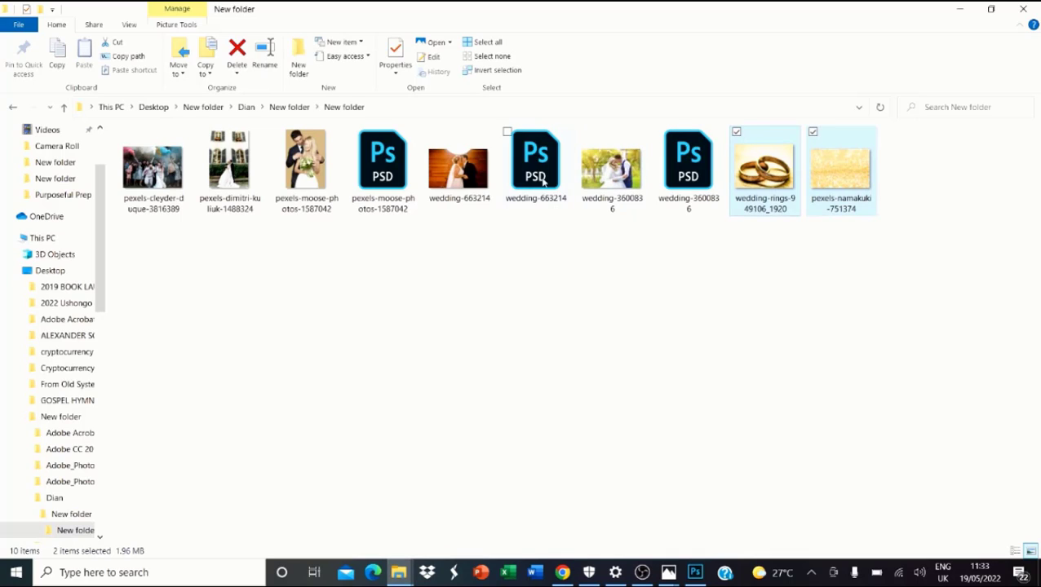
left_click(158, 175)
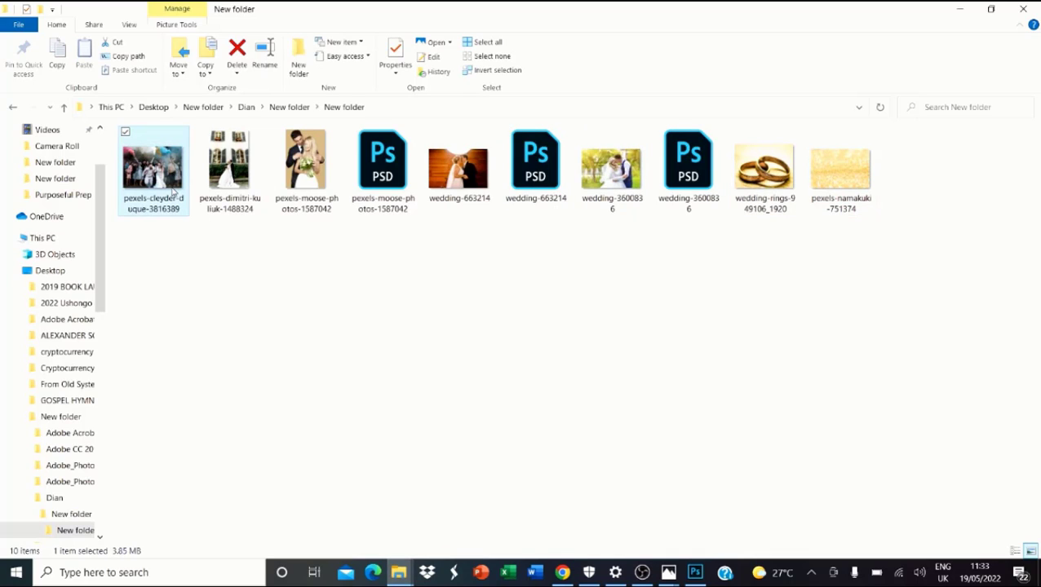
left_click(840, 176)
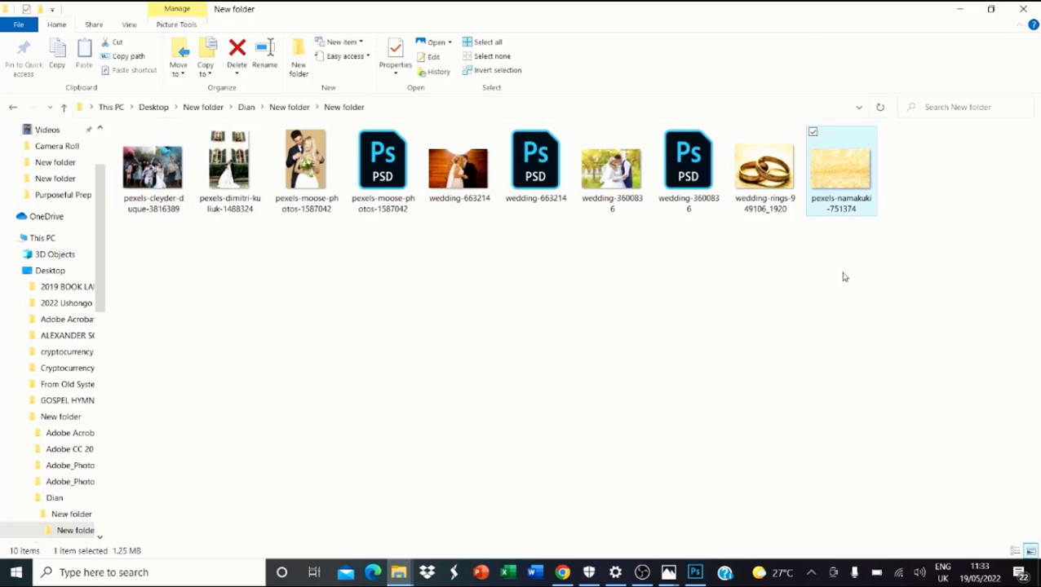
left_click_drag(838, 194, 390, 244)
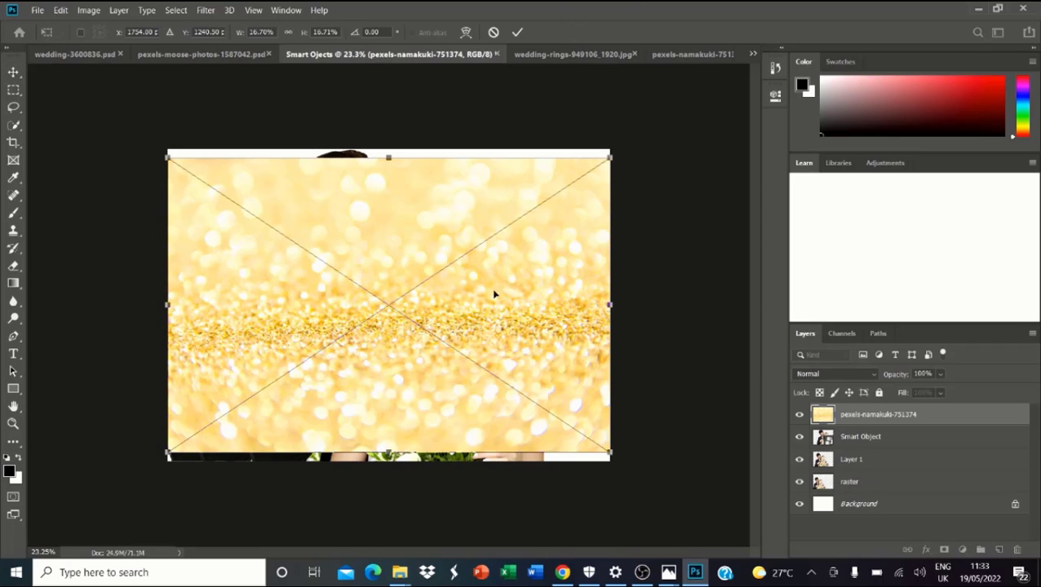
Step: Commit the glitter placement, rasterize it, then undo that in History to keep the smart object
key("Return")
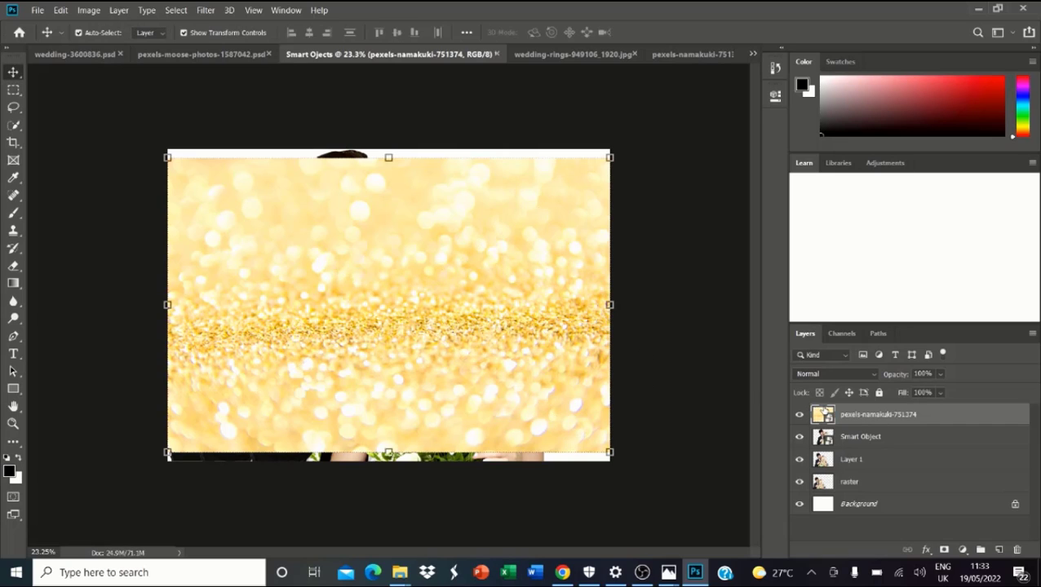
right_click(860, 417)
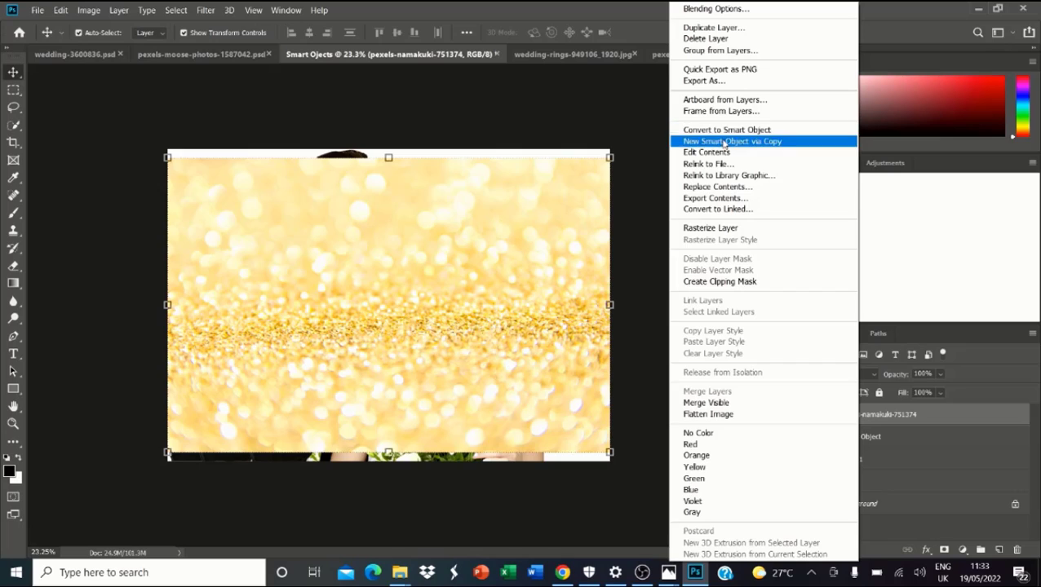
left_click(733, 232)
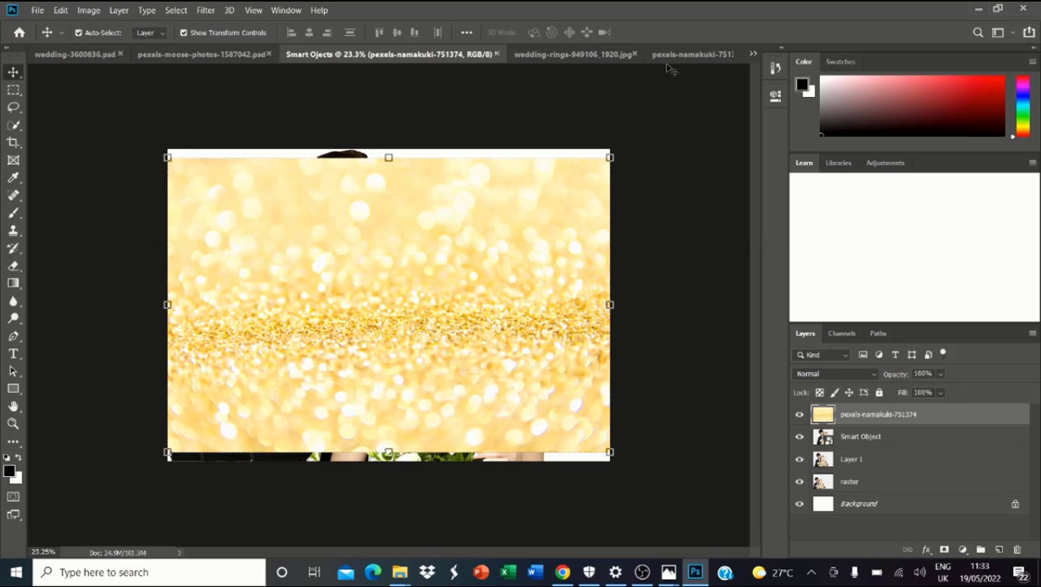
left_click(774, 70)
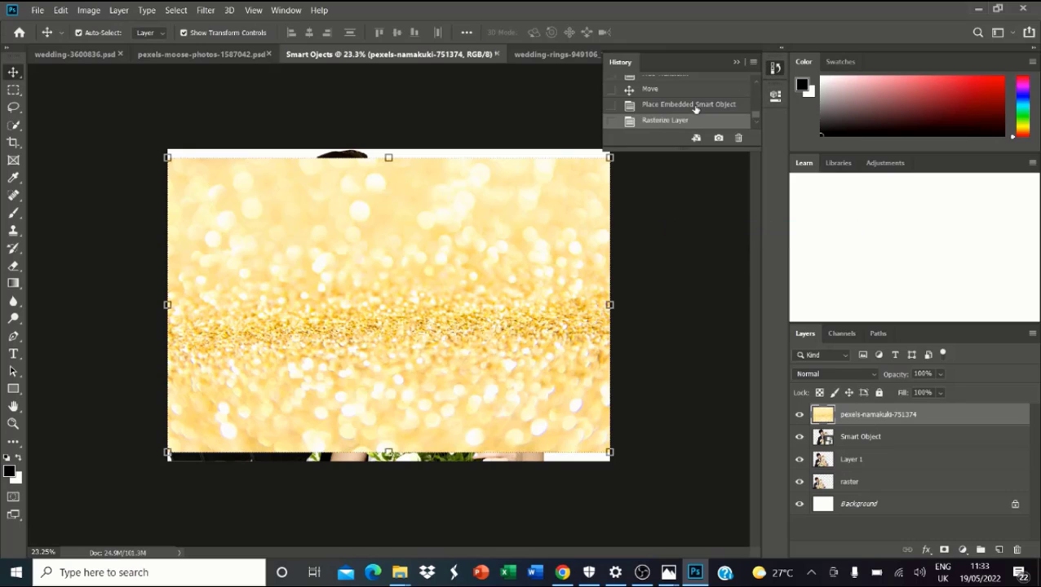
left_click(662, 106)
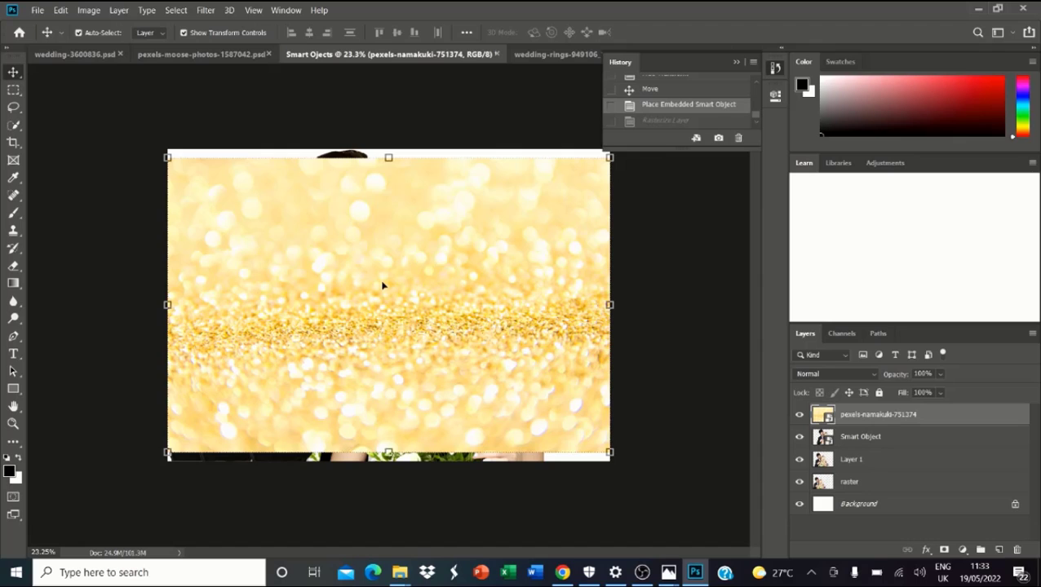
Step: Stretch the glitter to cover the canvas and move its layer below Smart Object
mouse_move(383, 285)
left_mouse_down()
mouse_move(382, 256)
mouse_move(373, 276)
left_mouse_up()
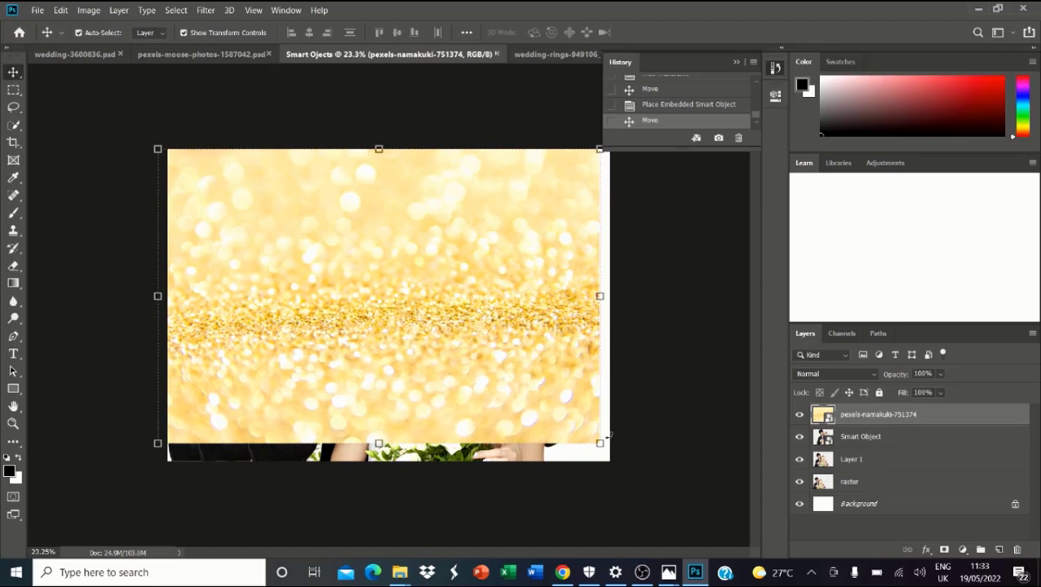
left_click_drag(601, 443, 639, 470)
left_click_drag(534, 399, 518, 393)
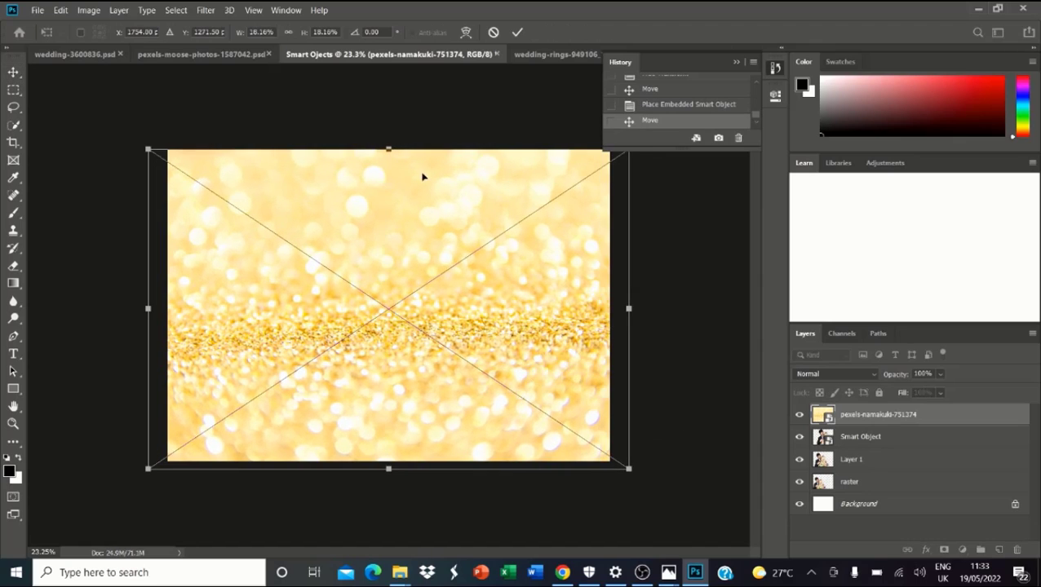
left_click_drag(389, 148, 389, 137)
key("Return")
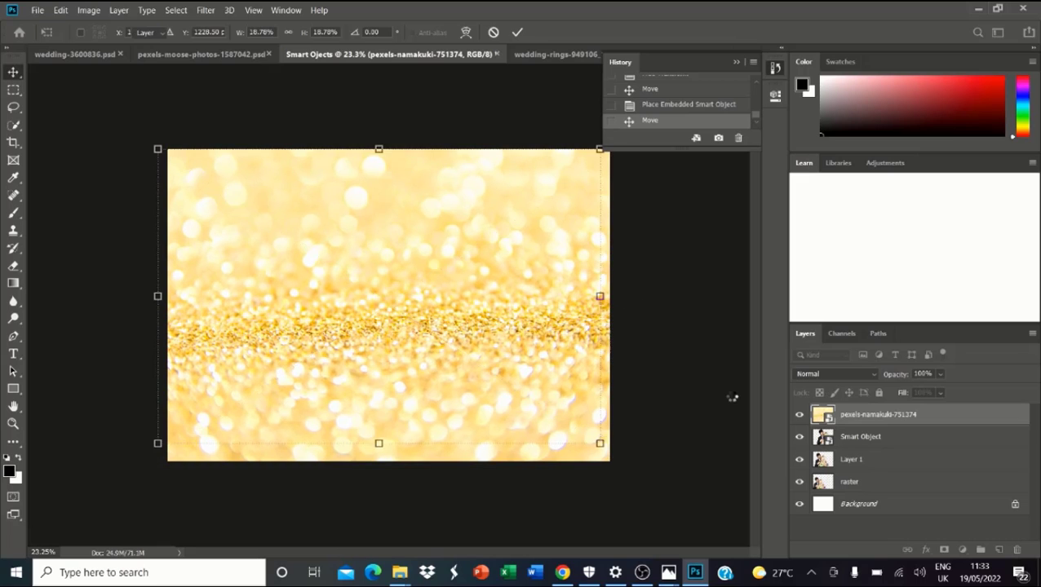
left_click_drag(860, 418, 859, 448)
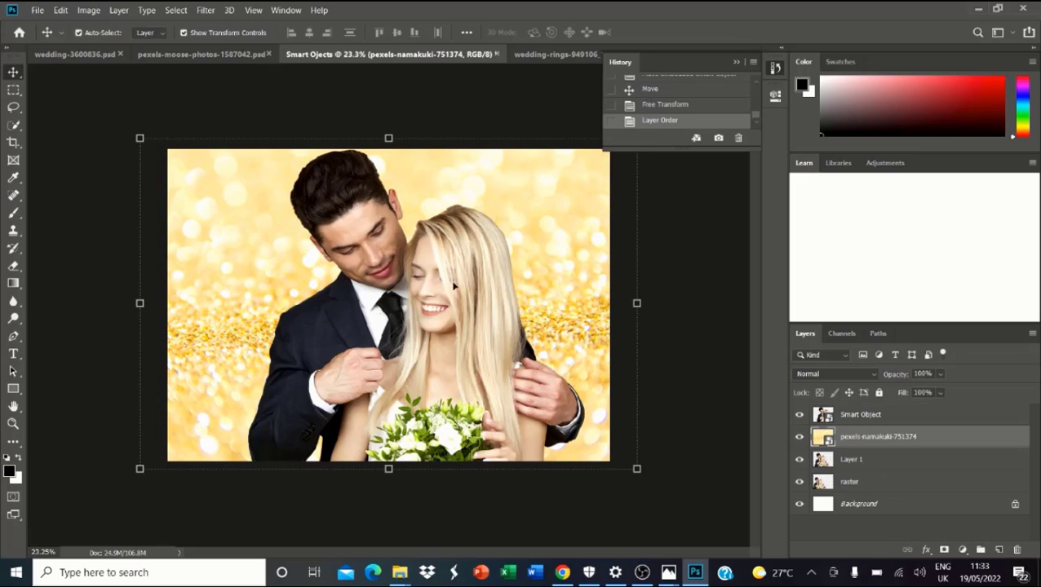
Step: Apply a 34.6-pixel Gaussian Blur to the glitter layer, toggling the smart filter off and on
left_click(205, 10)
mouse_move(226, 155)
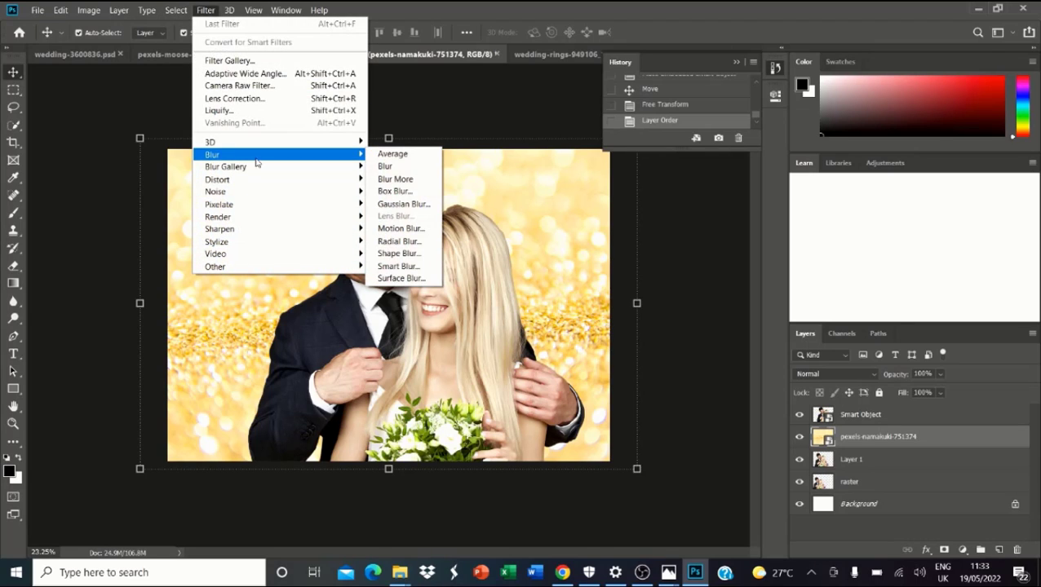
left_click(390, 206)
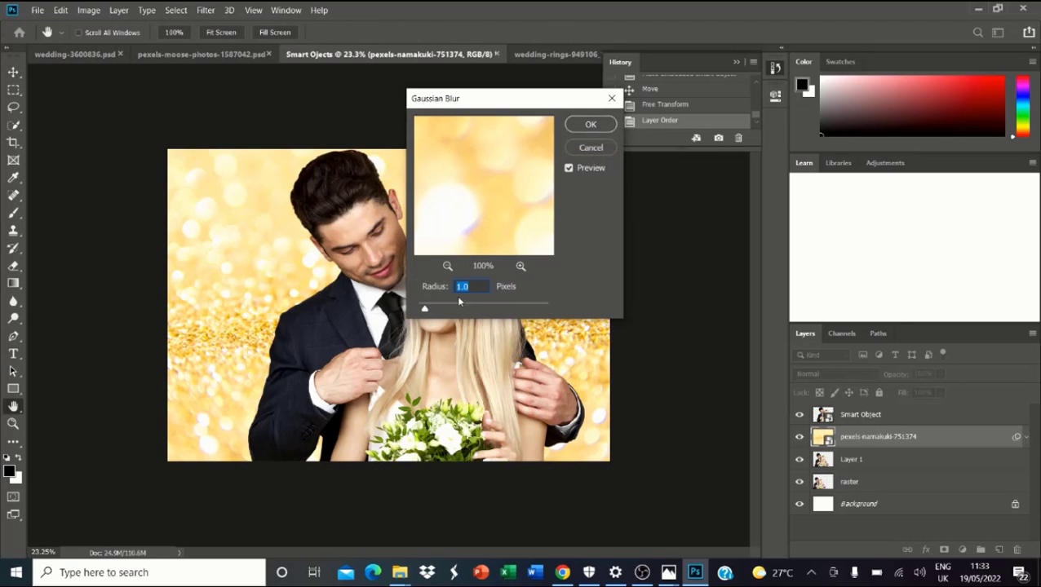
left_click_drag(443, 311, 482, 315)
left_click(585, 127)
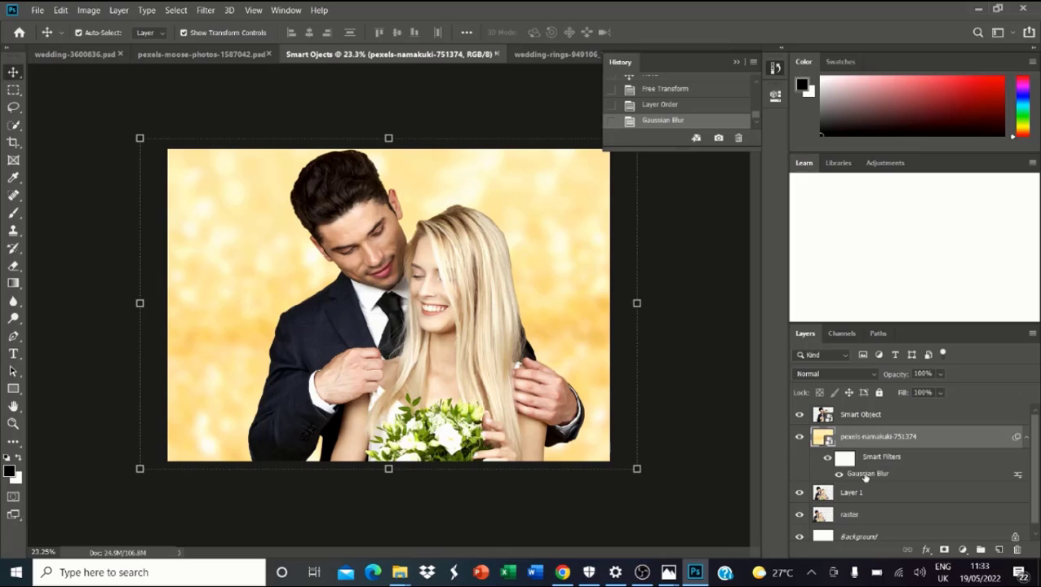
left_click(840, 475)
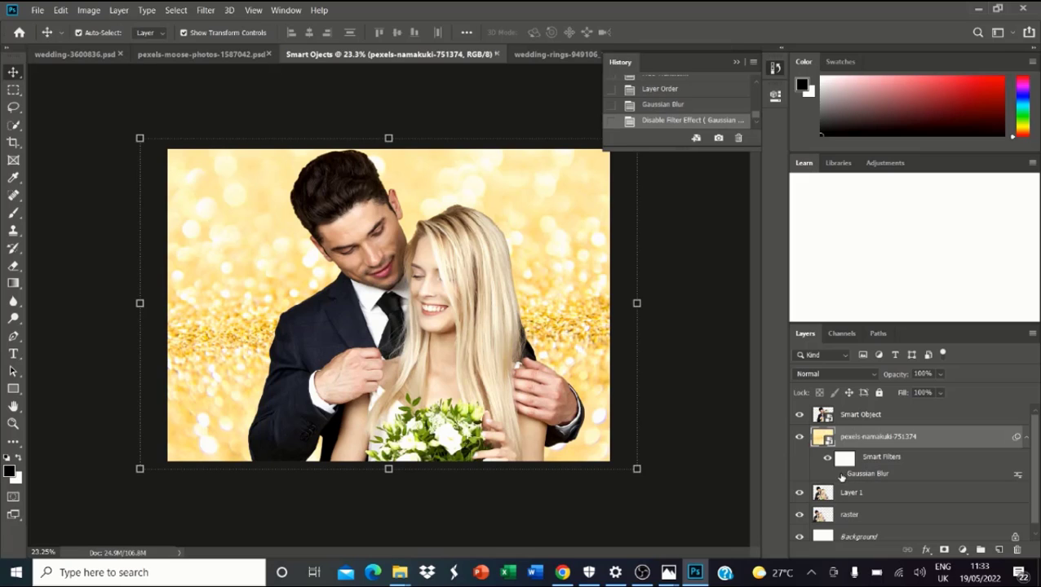
left_click(840, 475)
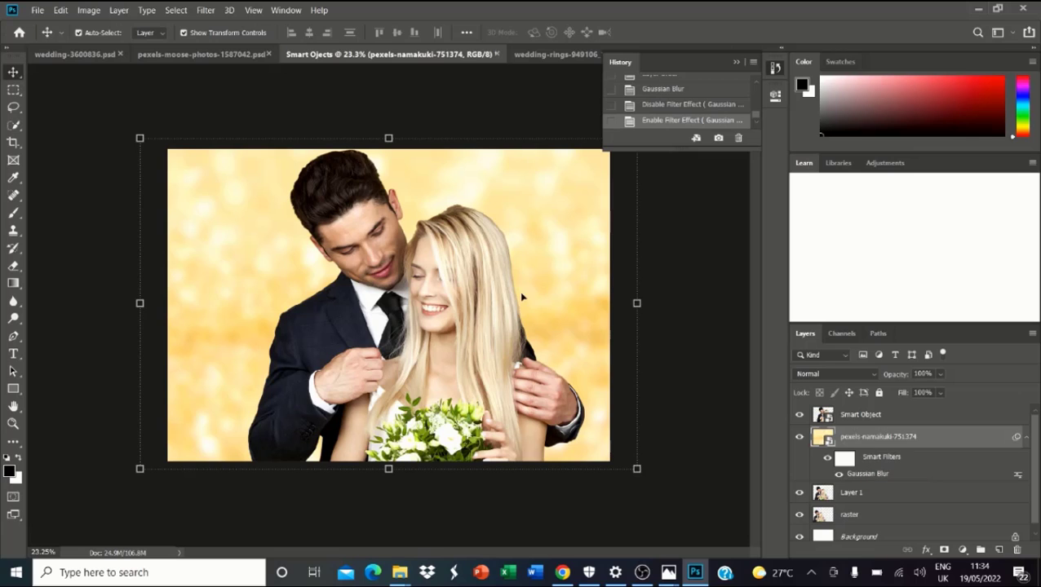
Step: Open the glitter smart object's contents in their own document
double_click(831, 441)
left_click(556, 235)
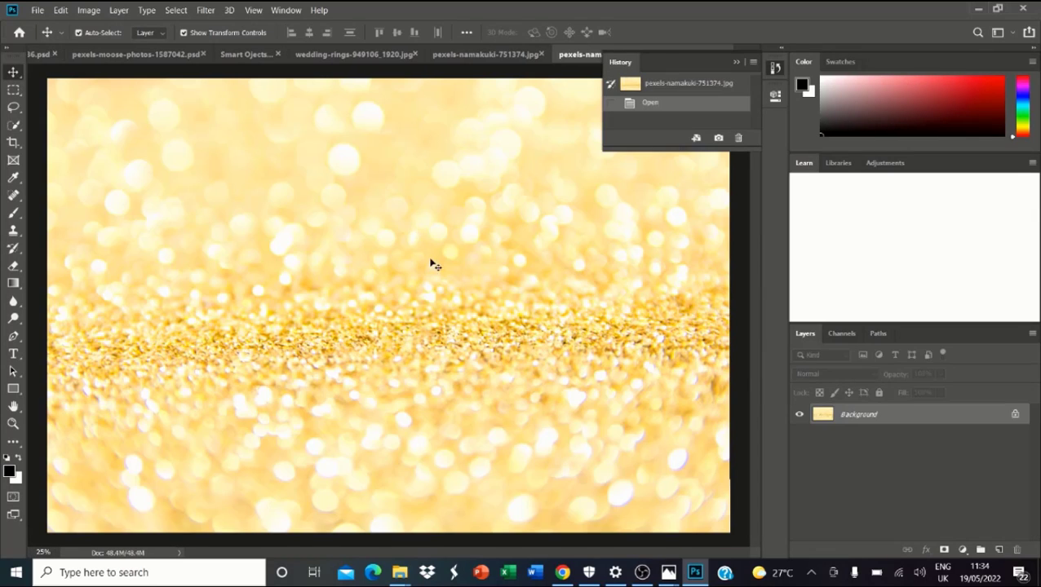
scroll(434, 264, "down", 3)
left_click(775, 71)
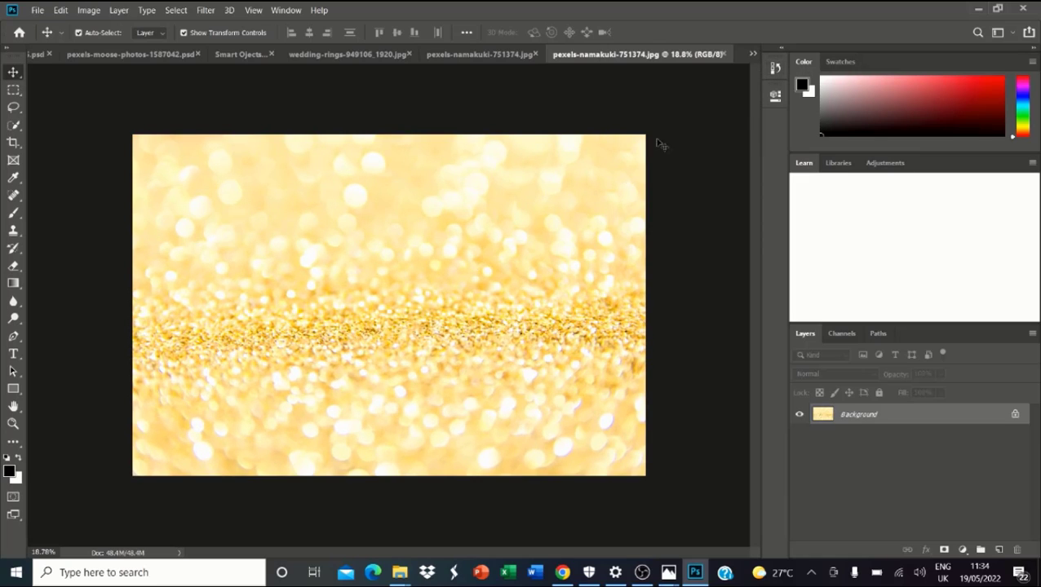
Step: Choose a much larger brush with ] and set black as the foreground colour
left_click(13, 212)
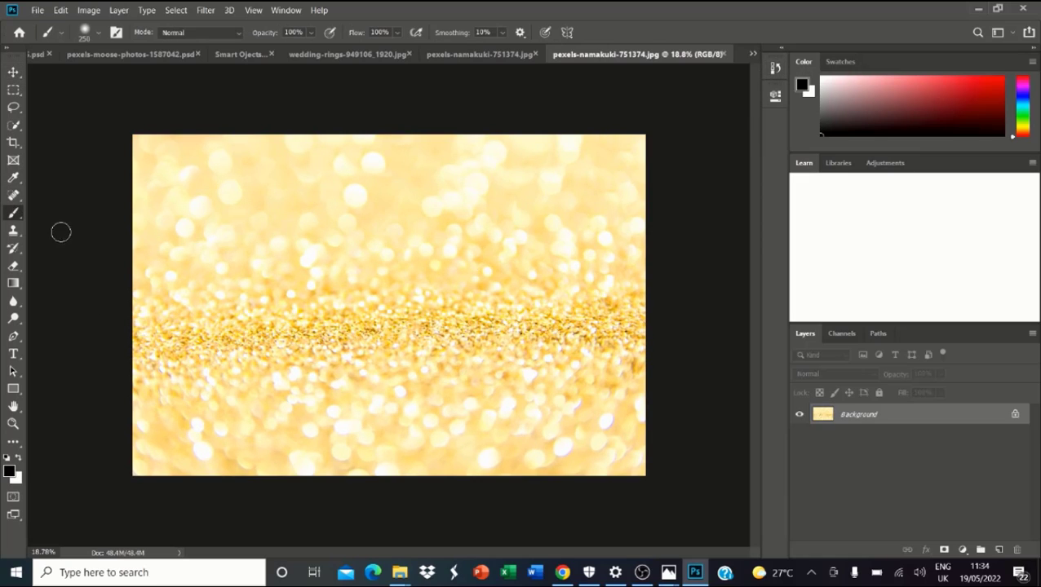
key("bracketright")
key("bracketright")
key("bracketright")
key("bracketright")
key("bracketright")
key("bracketright")
key("bracketright")
key("bracketright")
key("bracketright")
key("bracketright")
key("bracketright")
key("bracketright")
key("bracketright")
key("bracketright")
key("bracketright")
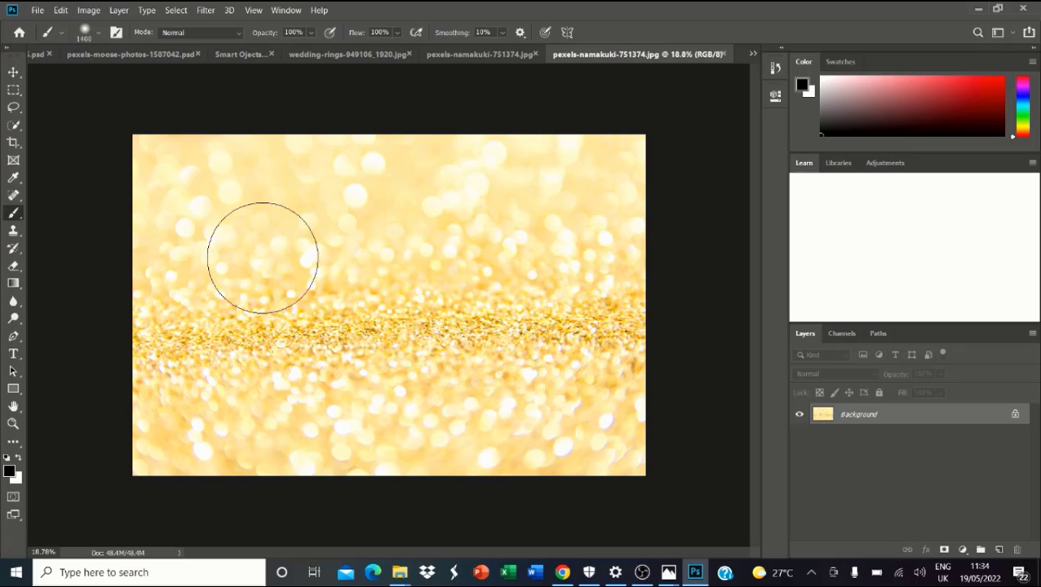
key("bracketright")
key("bracketright")
key("bracketright")
key("bracketright")
key("bracketright")
key("bracketright")
key("bracketright")
key("bracketright")
key("bracketright")
key("bracketright")
key("bracketright")
key("bracketright")
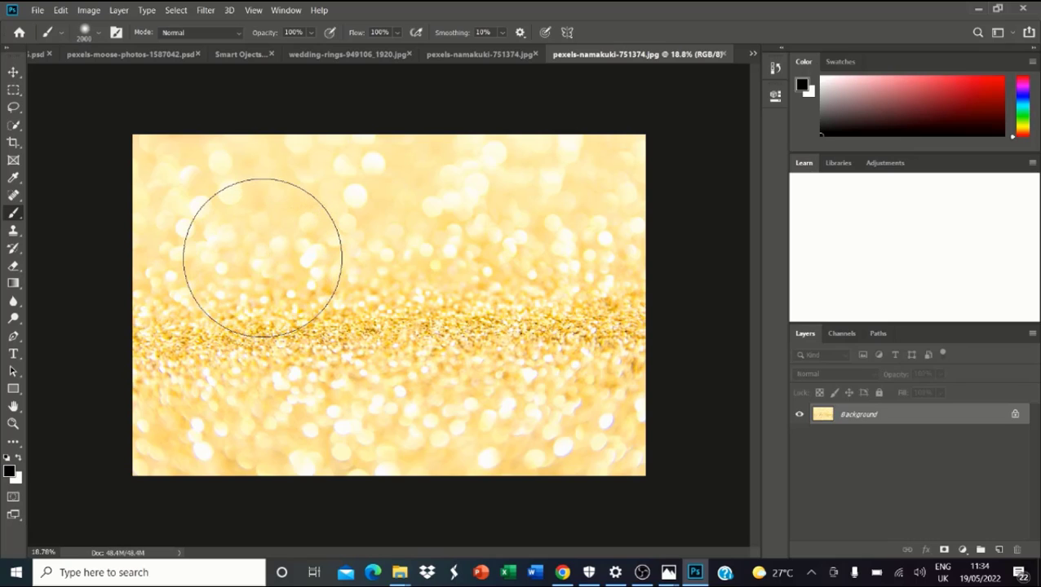
key("bracketright")
key("bracketright")
key("bracketright")
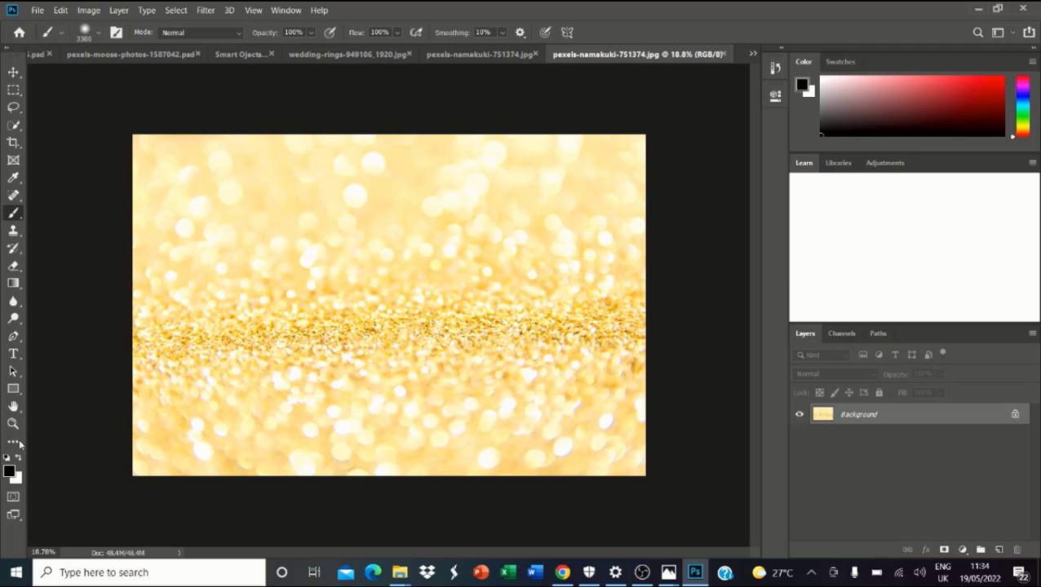
left_click(9, 472)
left_click(644, 112)
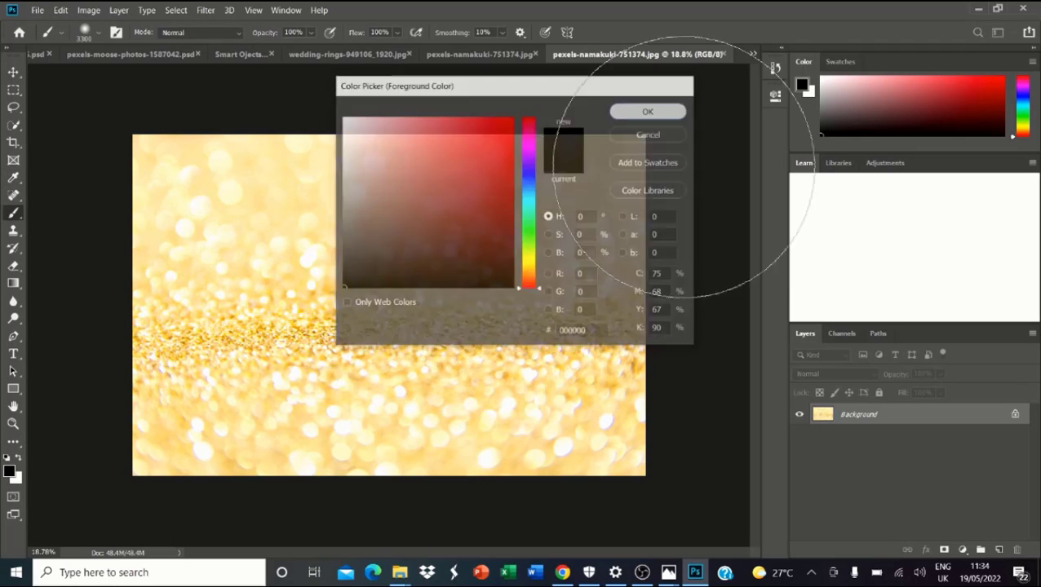
Step: Paint a soft black centre spot on a new layer at 82% opacity, then Flatten Image
left_click(998, 549)
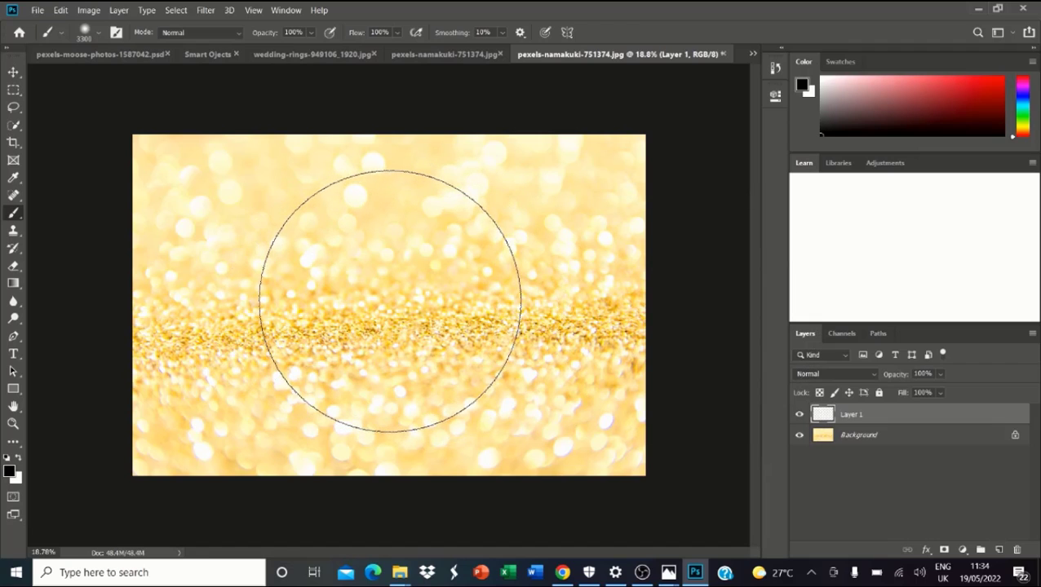
left_click(391, 298)
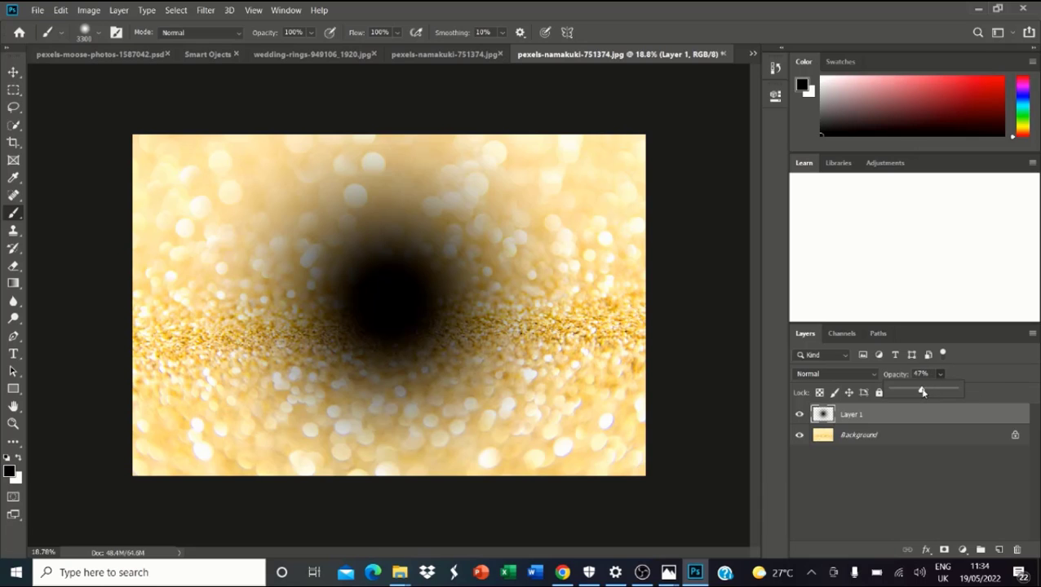
left_click_drag(922, 392, 943, 393)
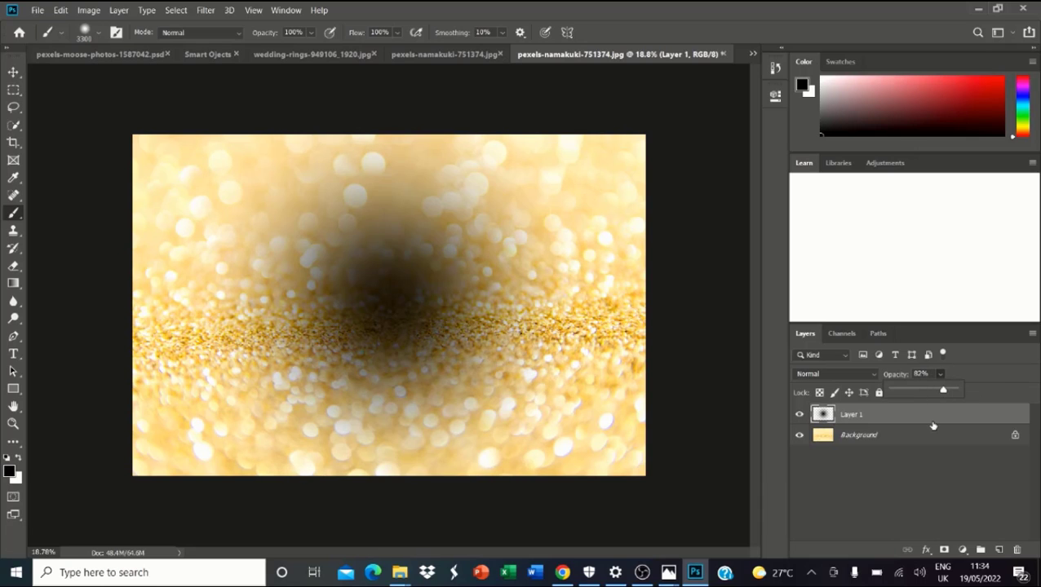
right_click(920, 439)
left_click(947, 393)
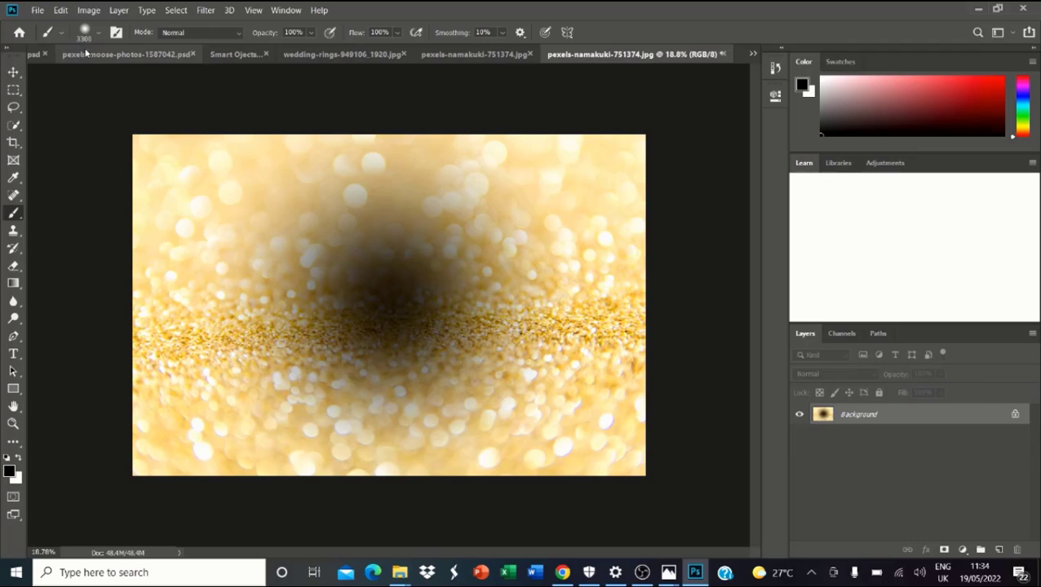
Step: Save the darkened glitter image as a JPEG, accepting the default options
left_click(37, 10)
left_click(61, 142)
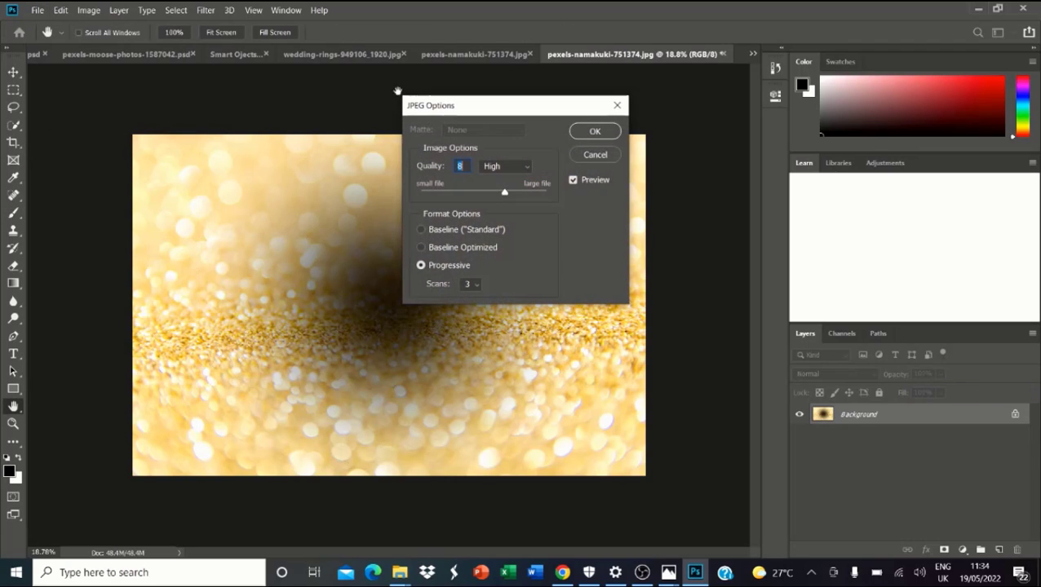
left_click(585, 136)
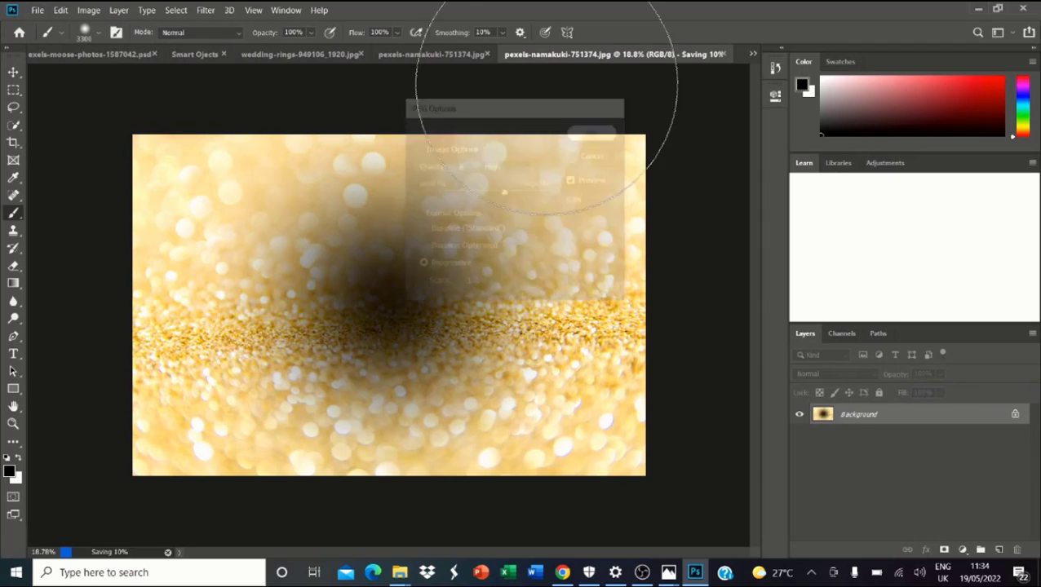
Step: Look through the open glitter and wedding rings documents, ending on the Smart Objects composite
left_click(454, 53)
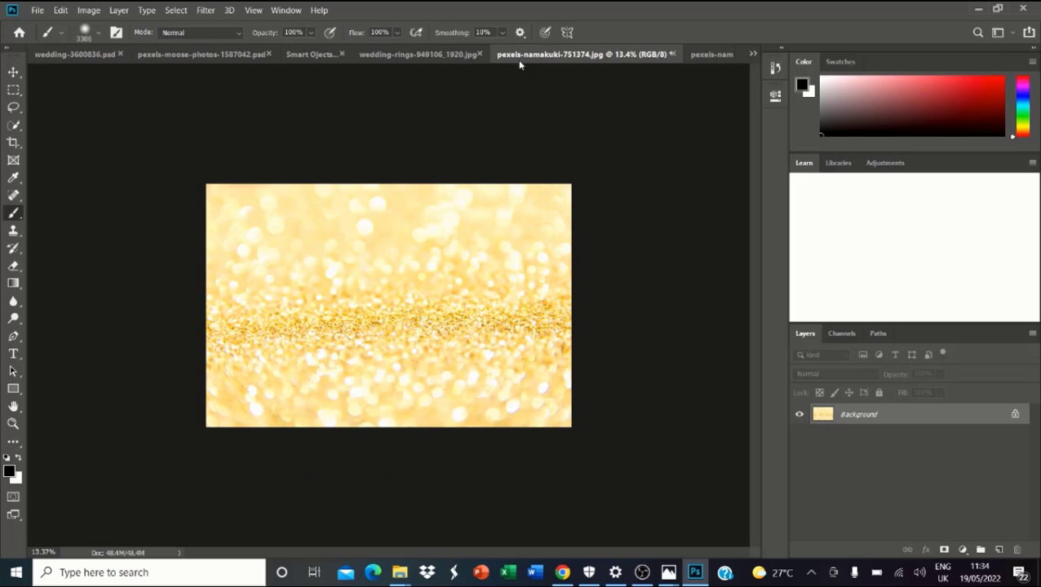
left_click(417, 54)
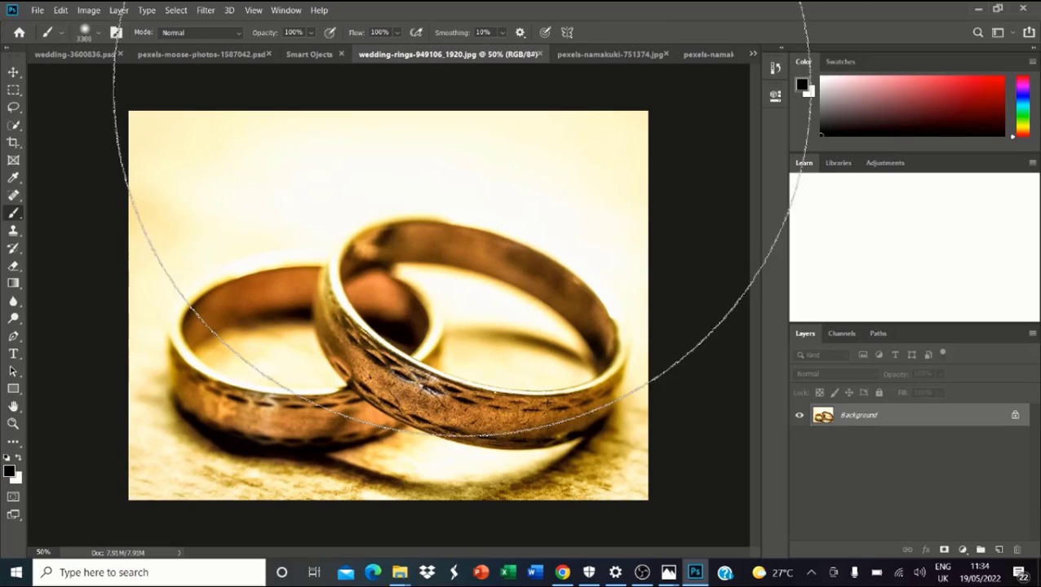
left_click(584, 55)
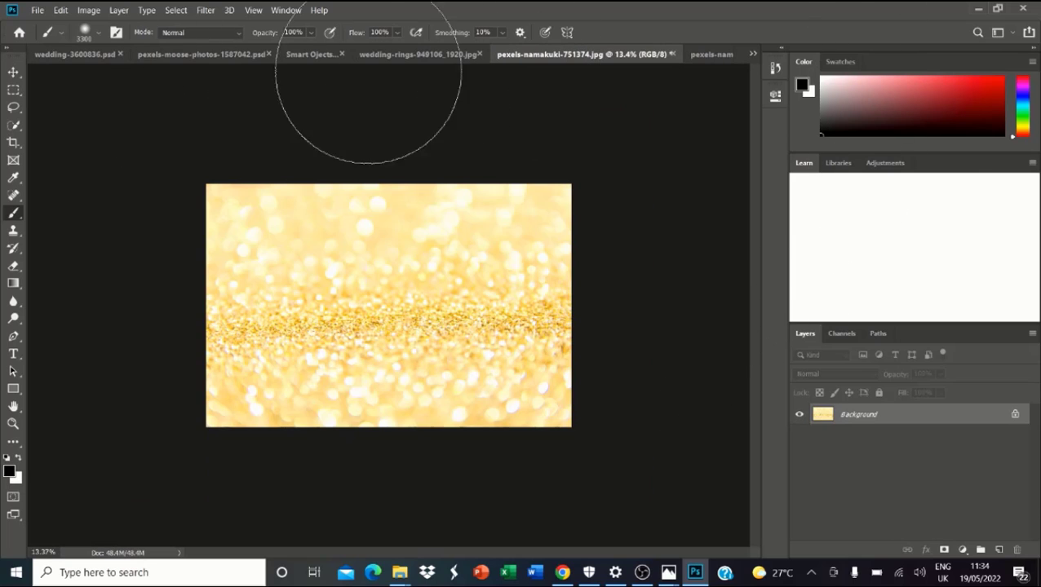
left_click(701, 54)
left_click(495, 56)
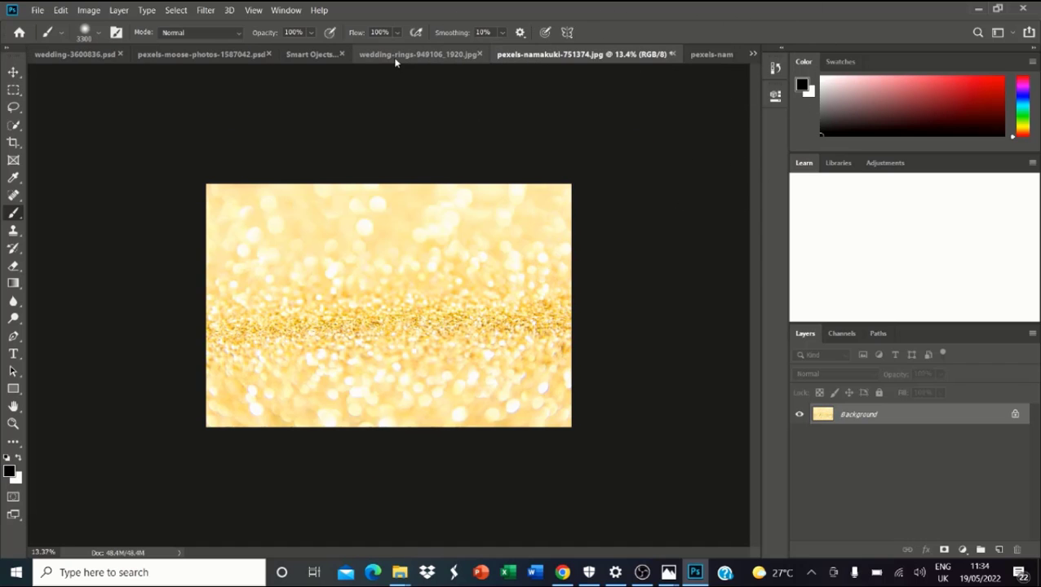
left_click(400, 56)
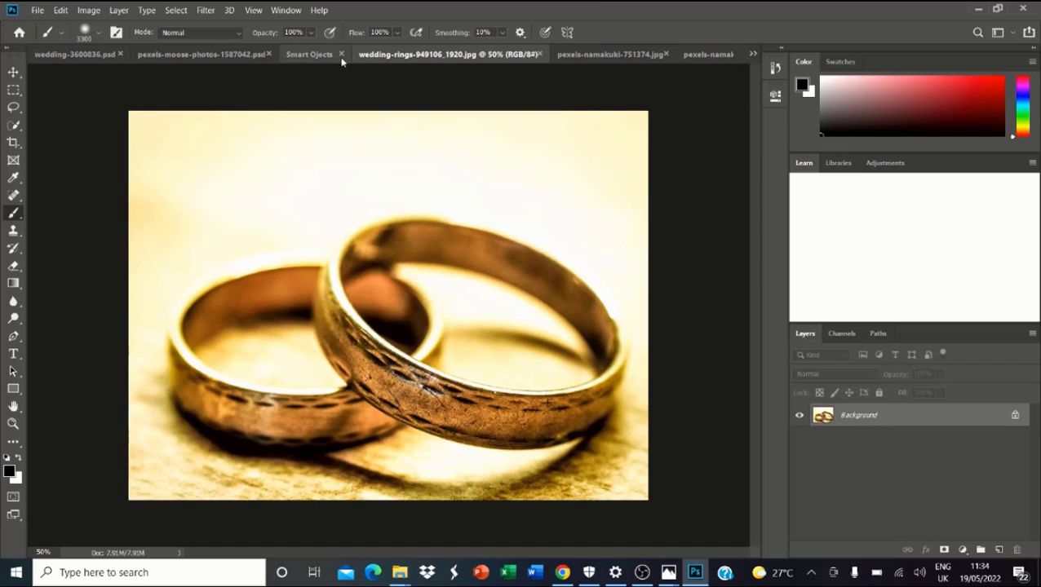
left_click(310, 57)
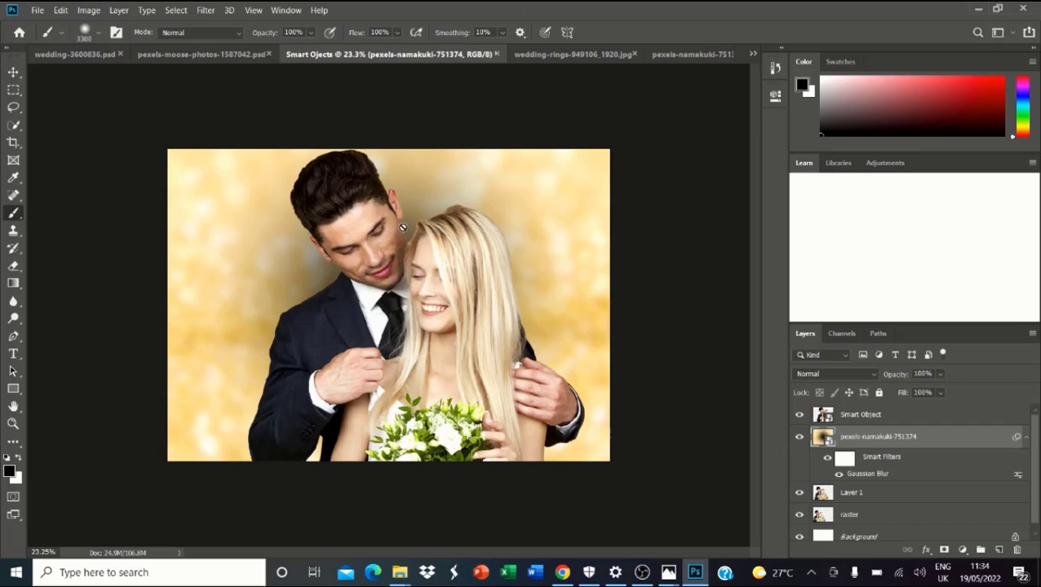
left_click(840, 475)
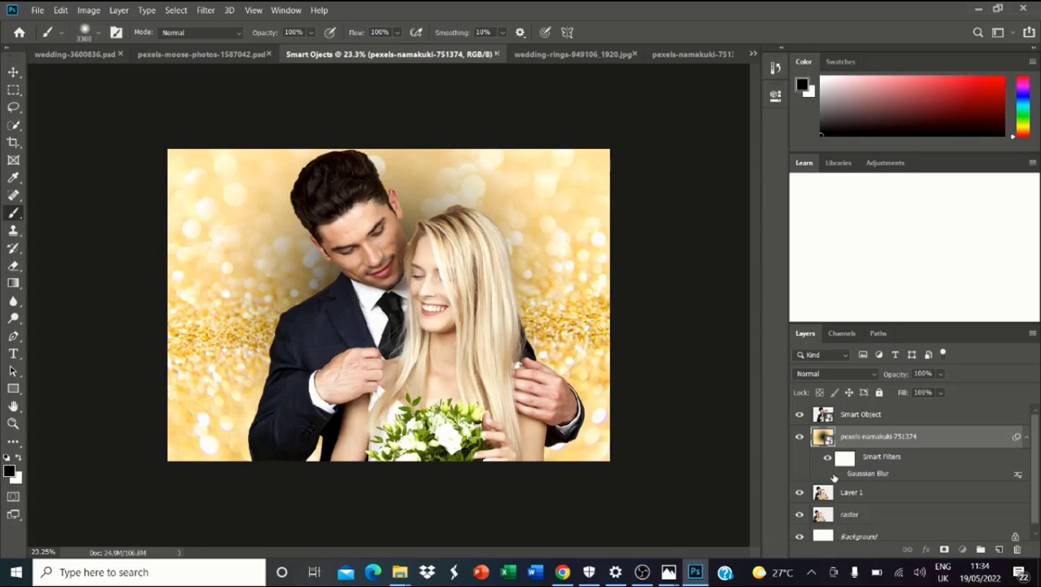
left_click(838, 475)
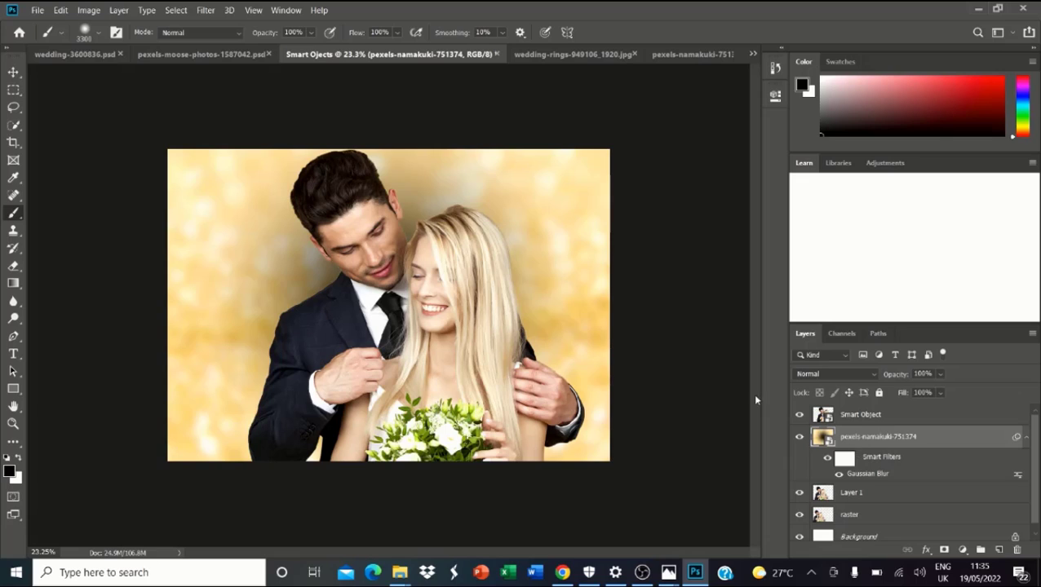
left_click(927, 550)
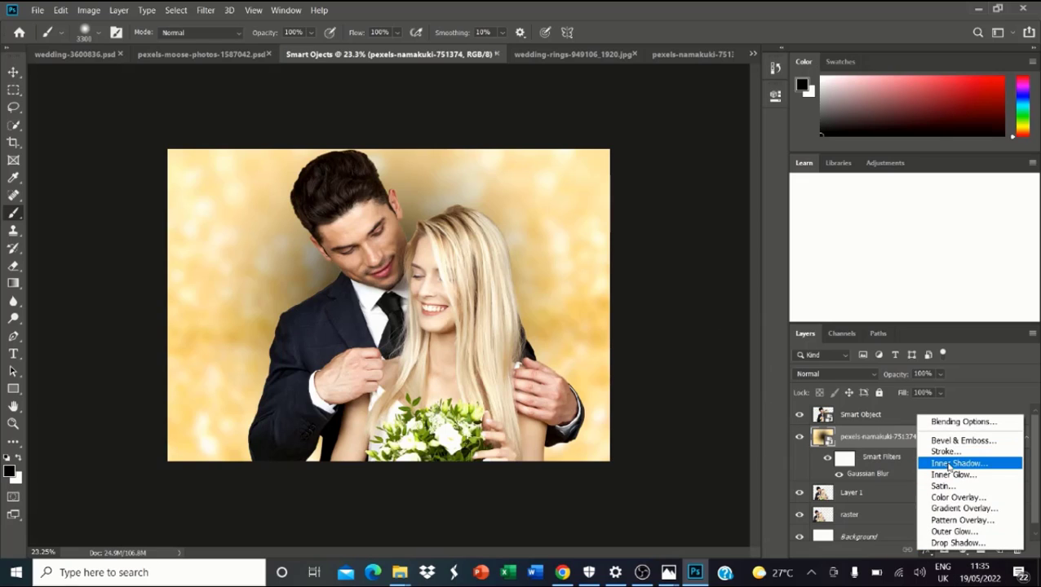
Step: Add a radial black-to-transparent Gradient Overlay effect to the glitter layer
left_click(962, 508)
left_click_drag(455, 67, 817, 181)
left_click(924, 259)
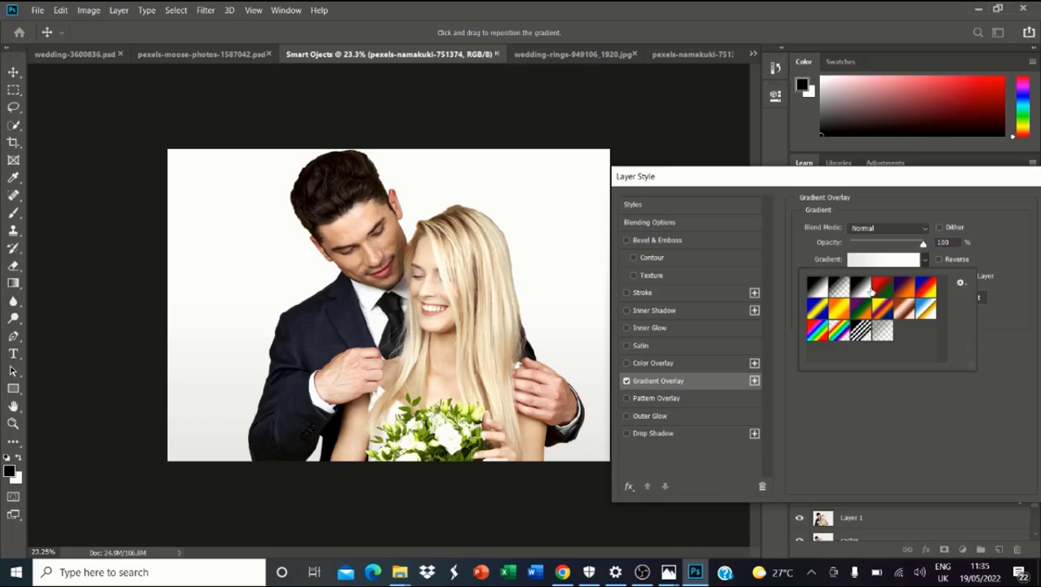
left_click(840, 287)
left_click(997, 248)
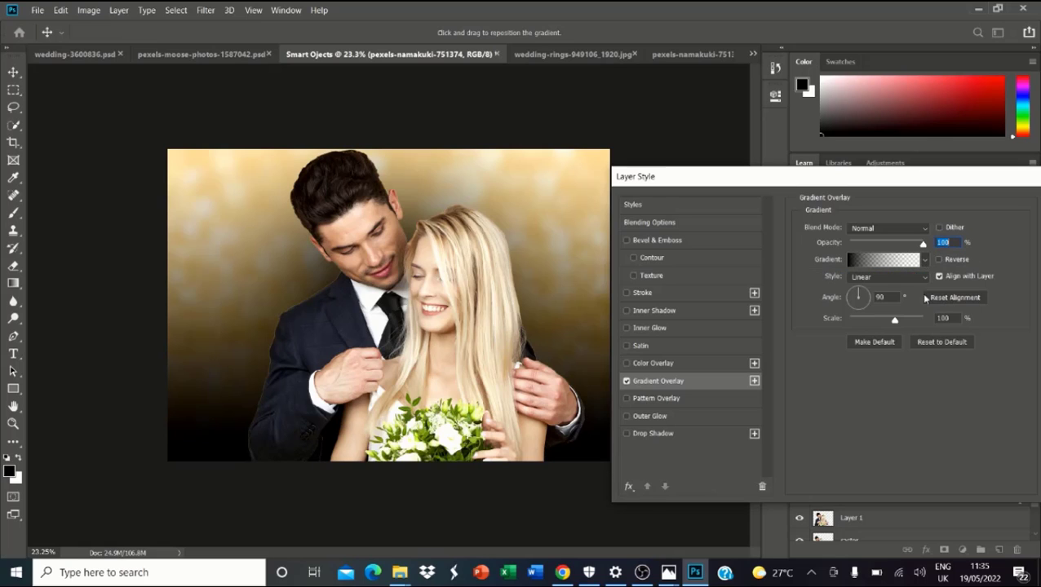
left_click(891, 278)
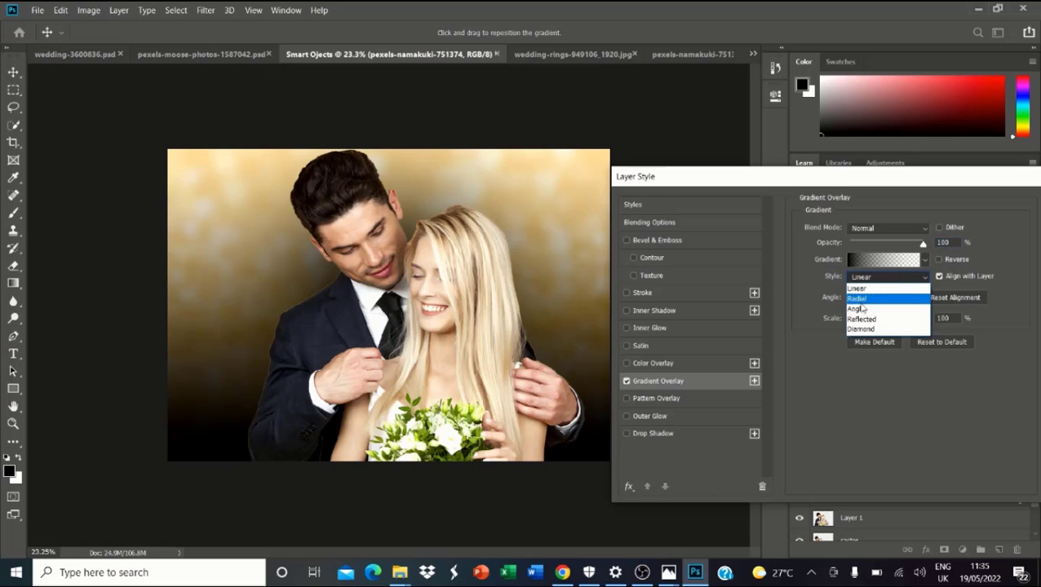
left_click(868, 292)
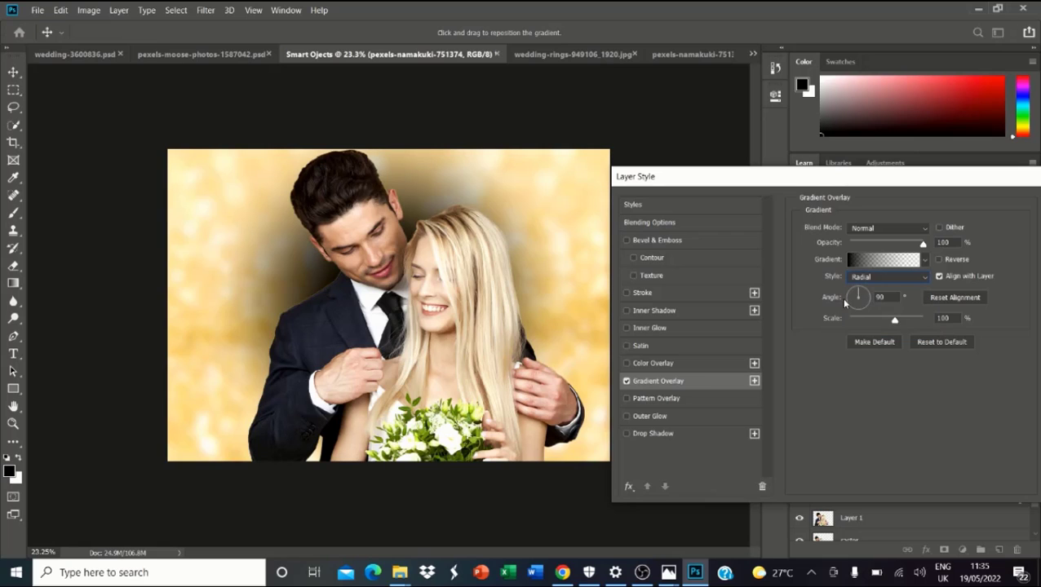
Step: Reverse the gradient so the edges darken and scale it to 150%
left_click(938, 260)
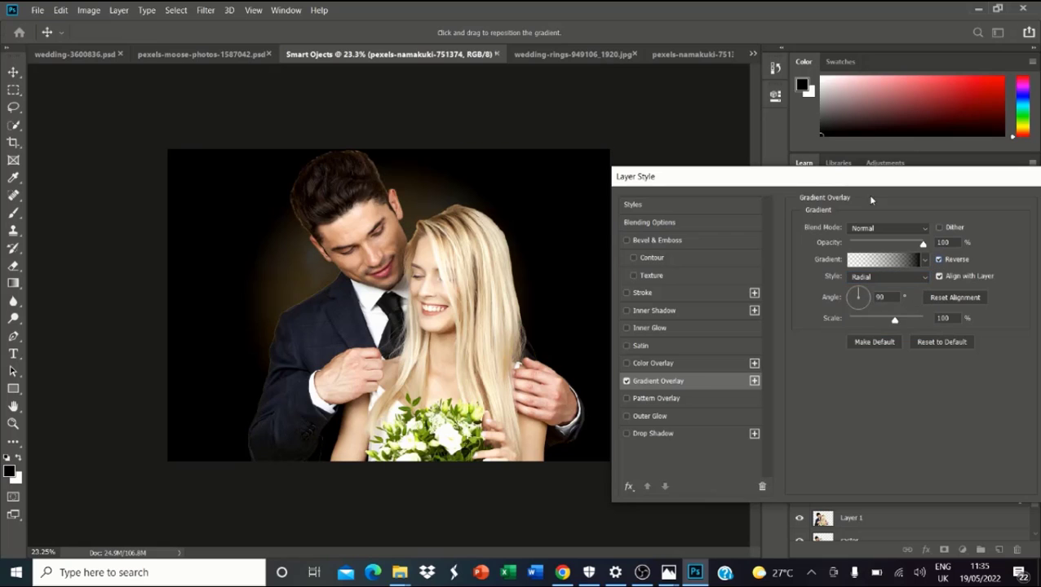
left_click_drag(850, 190, 638, 240)
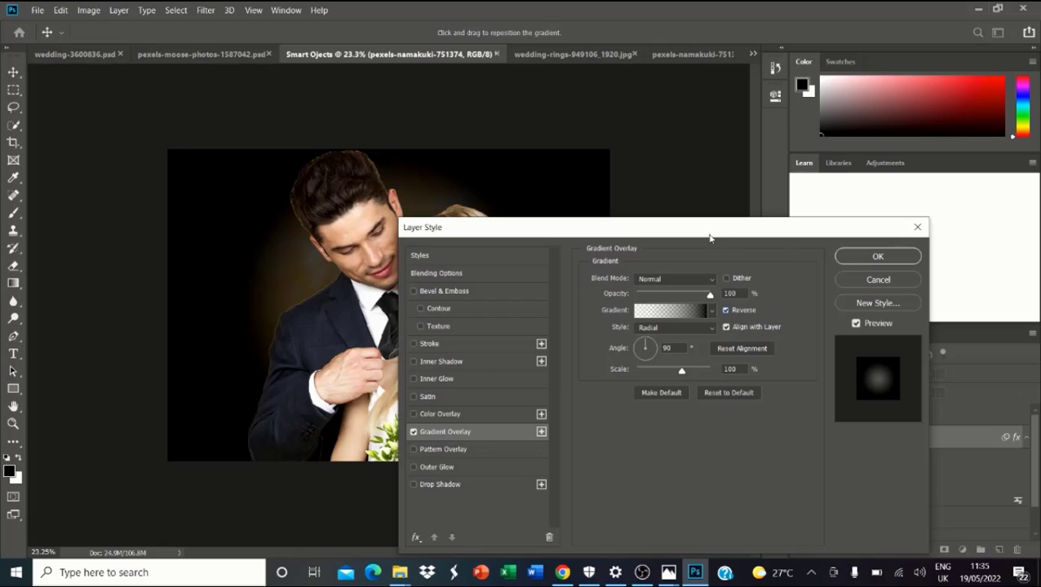
left_click_drag(709, 238, 818, 230)
left_click_drag(791, 364, 823, 368)
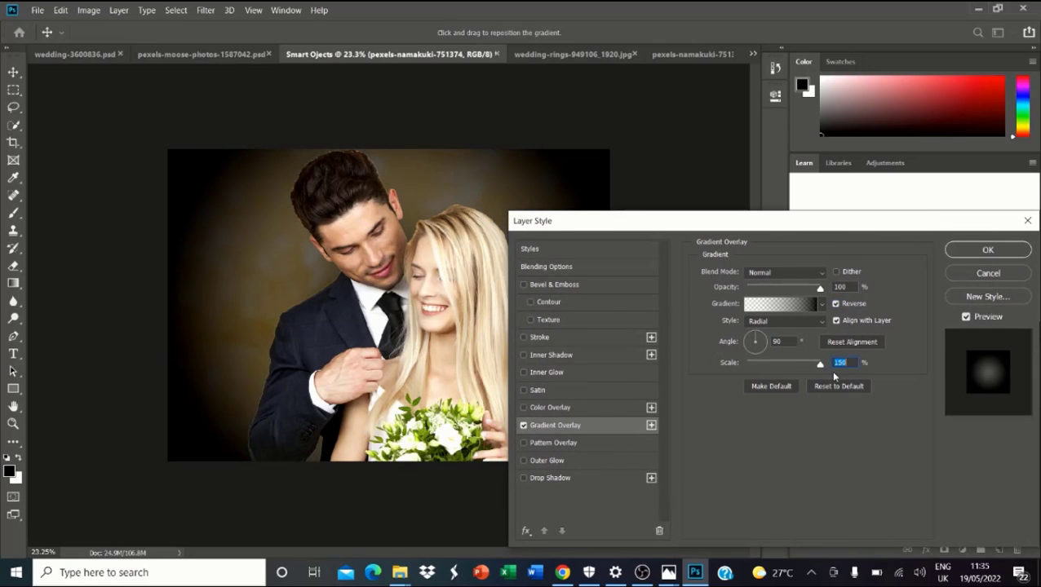
Step: Try Soft Light, then set the overlay back to Normal blending at 61% opacity
left_click(813, 276)
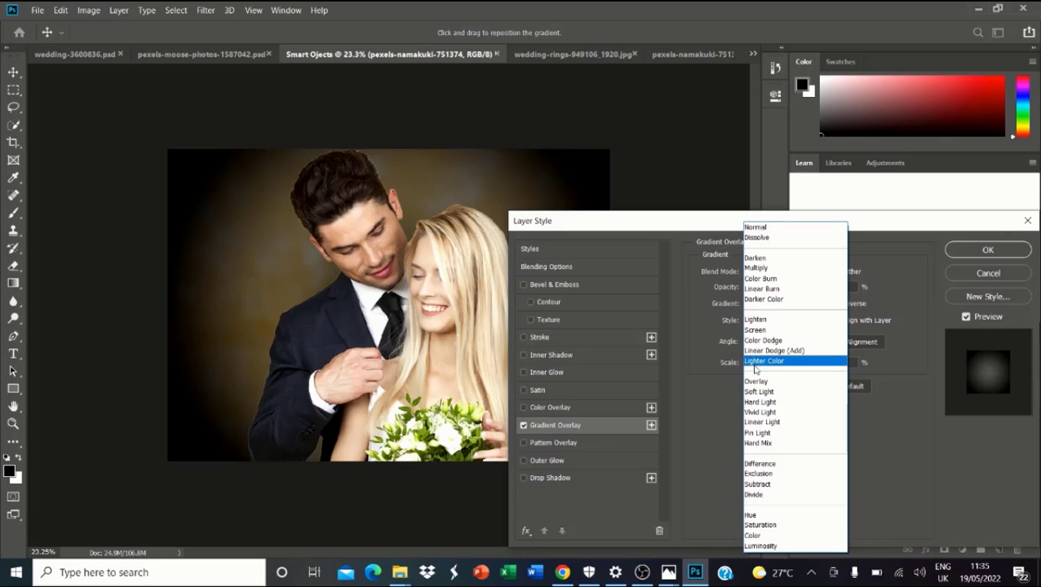
left_click(756, 393)
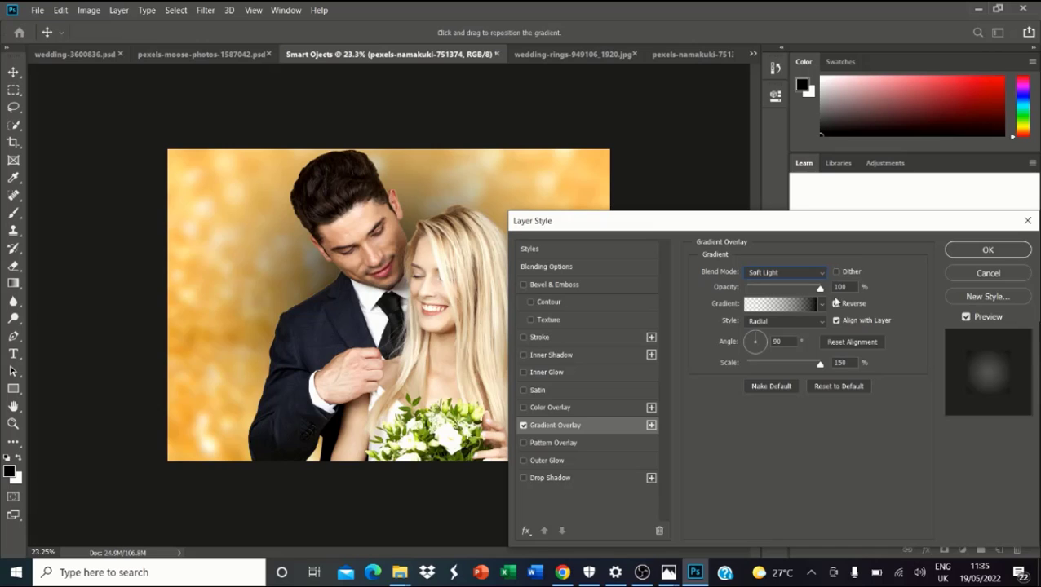
left_click(835, 303)
left_click_drag(820, 288, 779, 291)
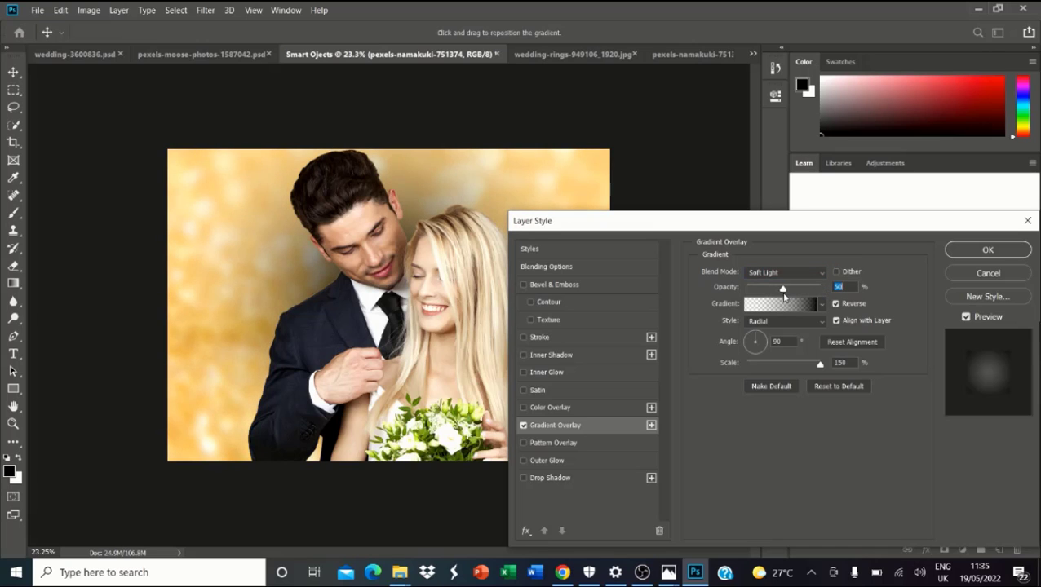
left_click(766, 272)
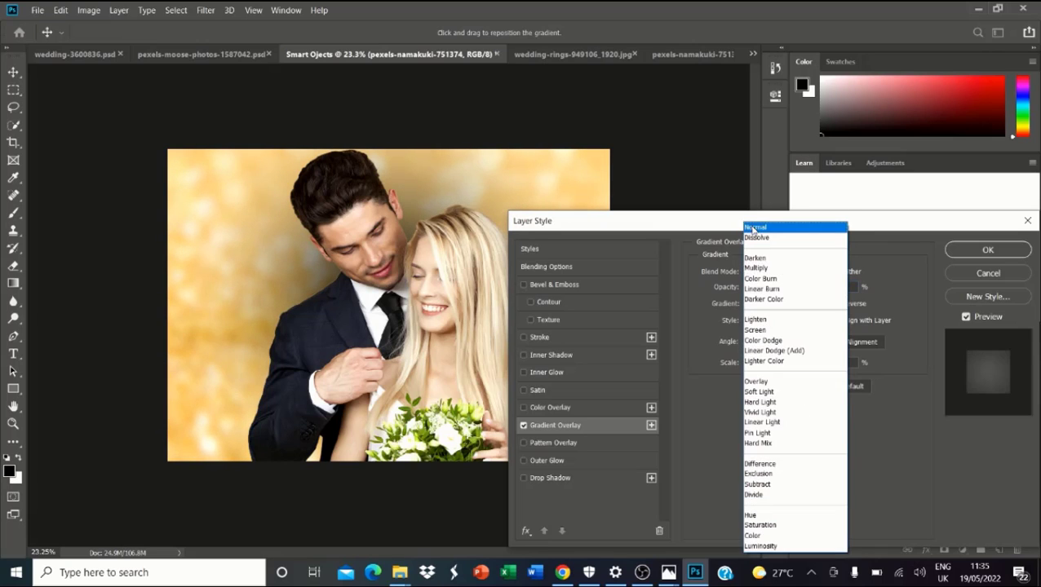
left_click(753, 228)
left_click_drag(779, 289, 791, 290)
Step: Apply the Gradient Overlay layer style settings
left_click(966, 252)
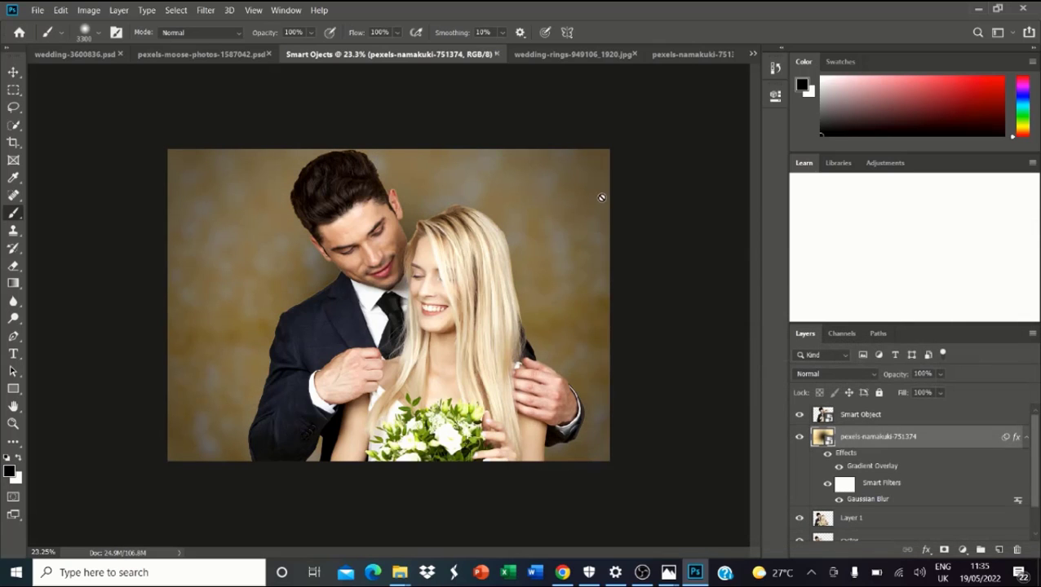
scroll(452, 225, "down", 3)
scroll(656, 367, "up", 4)
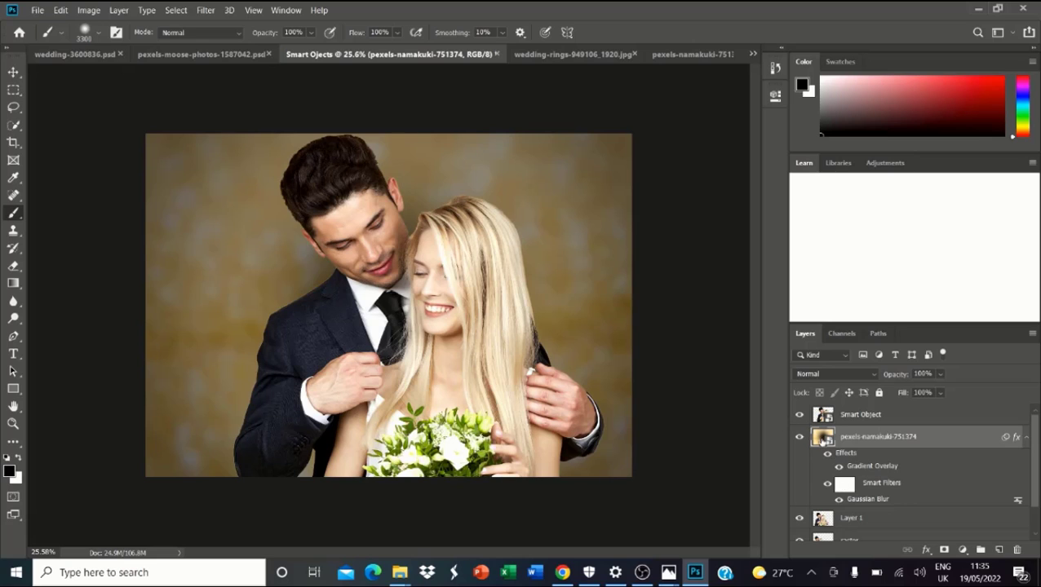
Step: Open the glitter smart object and paint its dark centre with soft white
double_click(823, 438)
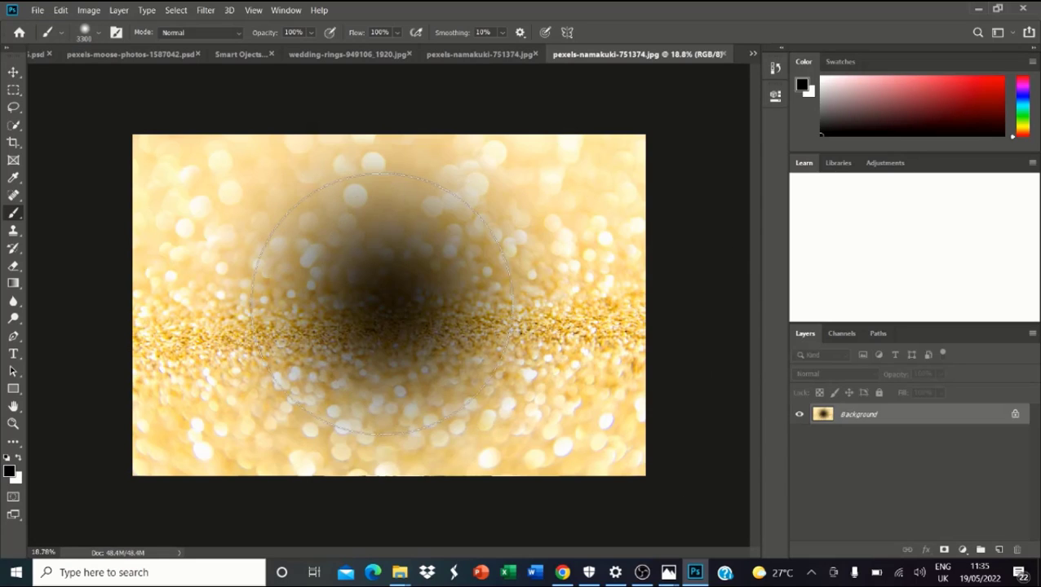
left_click(18, 457)
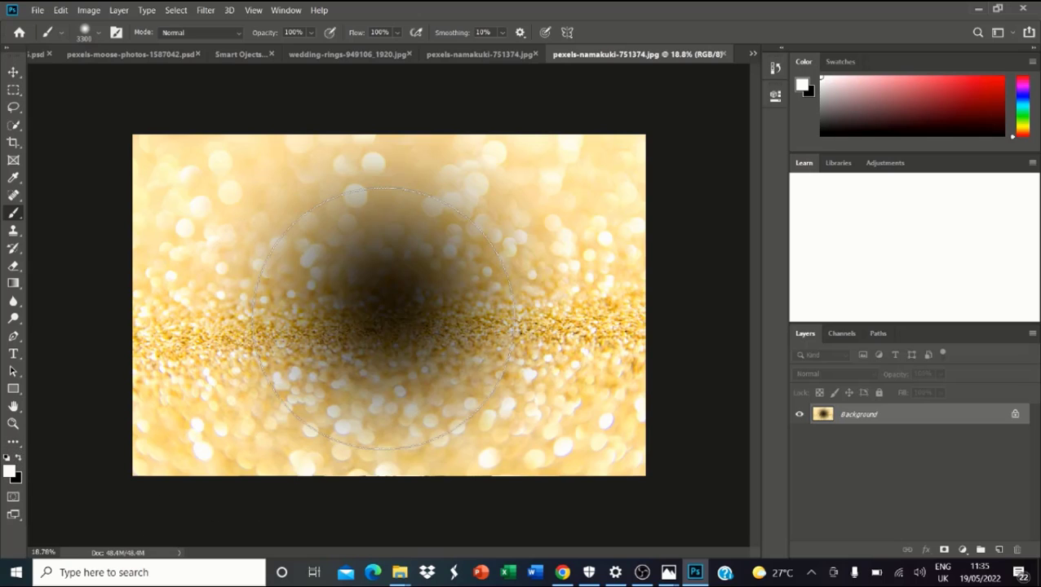
left_click(383, 319)
left_click(383, 306)
left_click(395, 326)
left_click(394, 326)
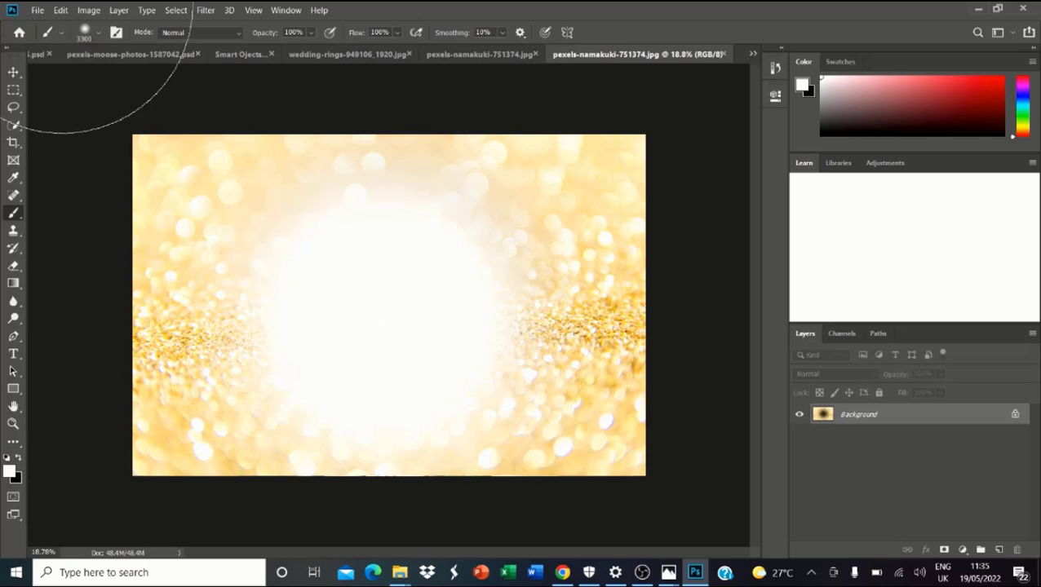
Step: Save the edited glitter image and switch to the wedding-rings document
left_click(37, 9)
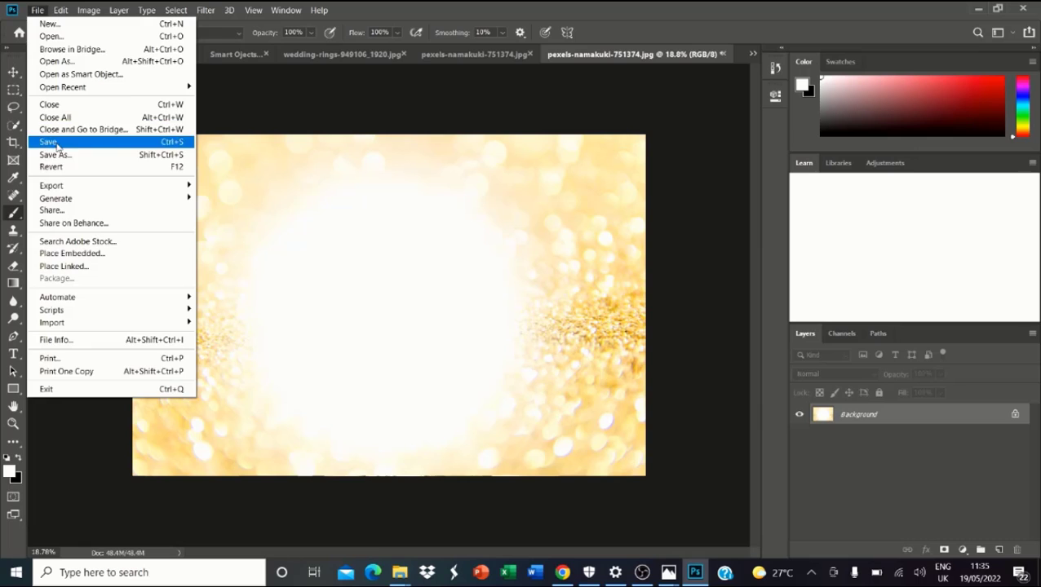
left_click(54, 140)
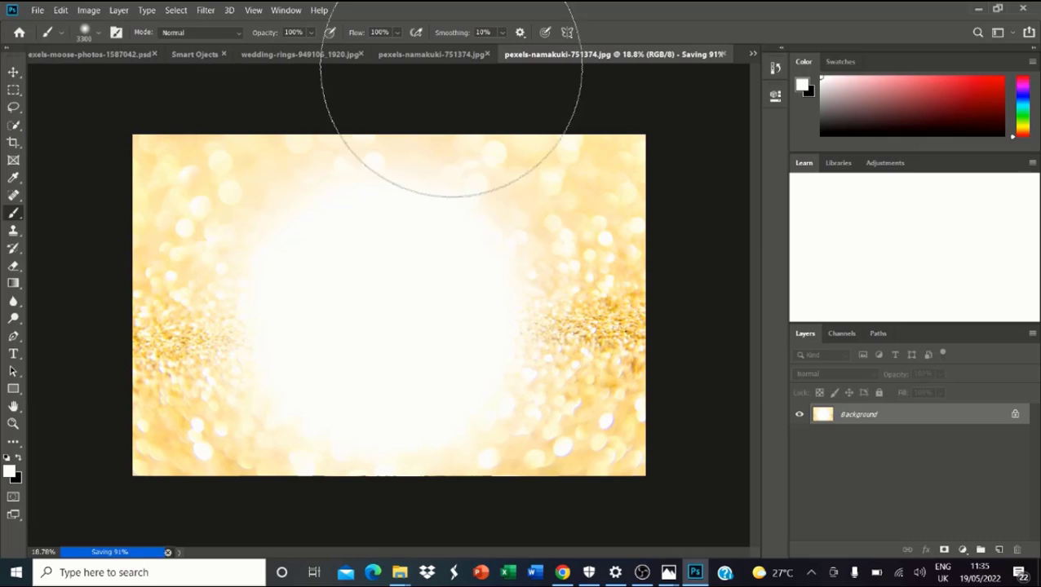
left_click(310, 55)
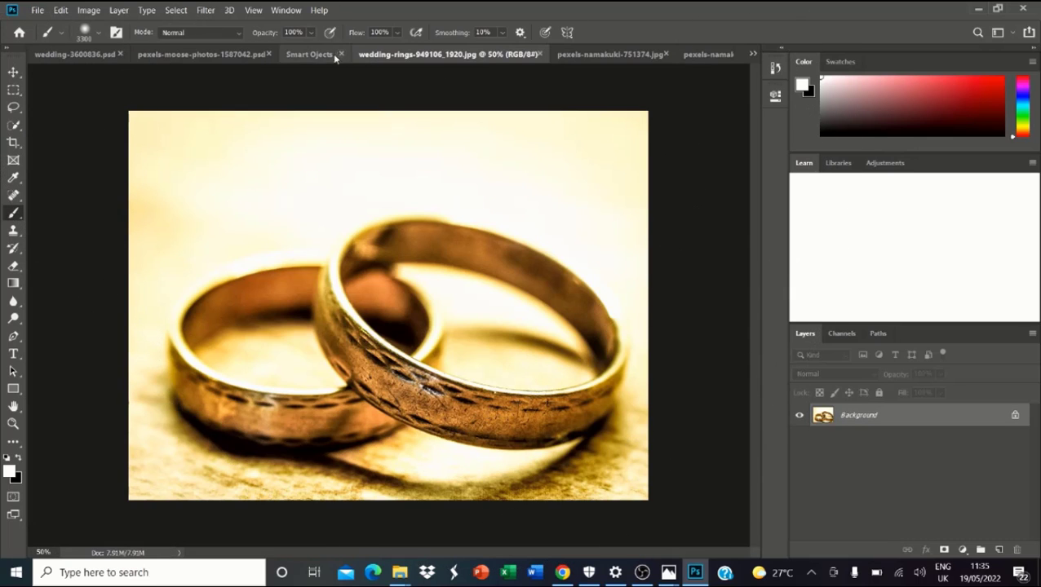
Step: Switch back to the couple composite document with the brightened background
left_click(310, 54)
scroll(493, 239, "down", 4)
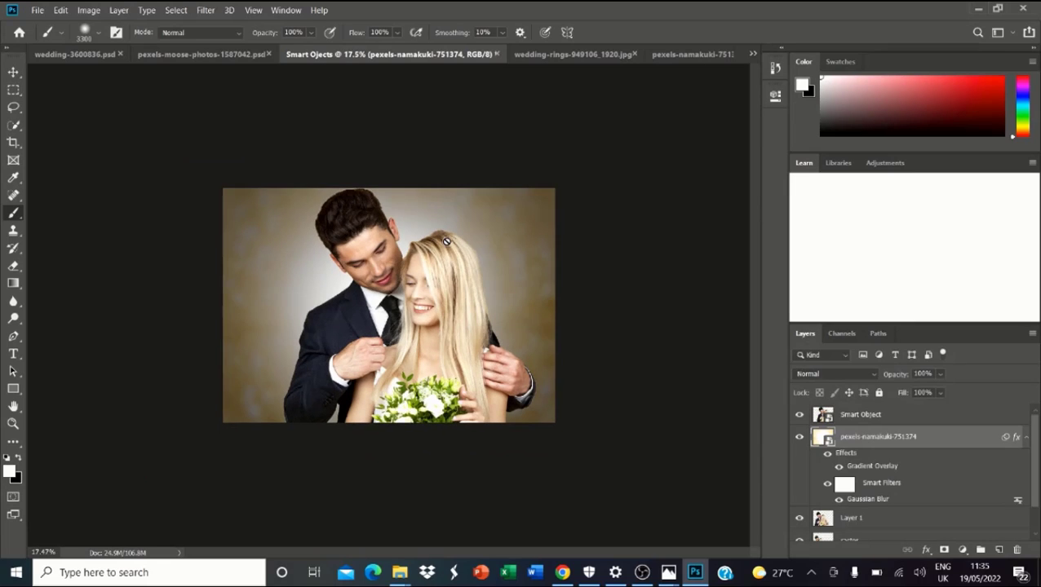
scroll(440, 241, "up", 2)
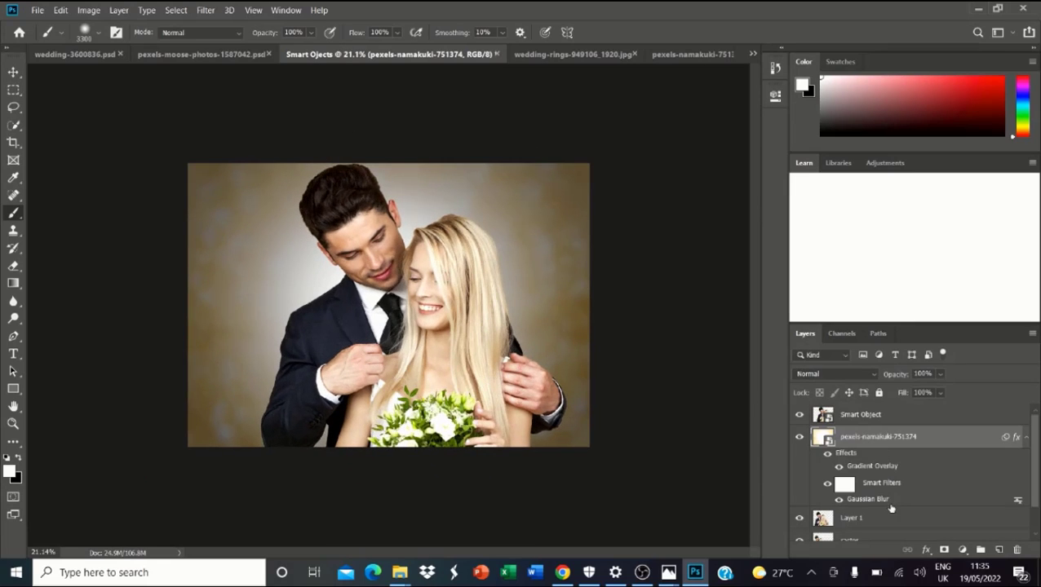
scroll(843, 472, "down", 1)
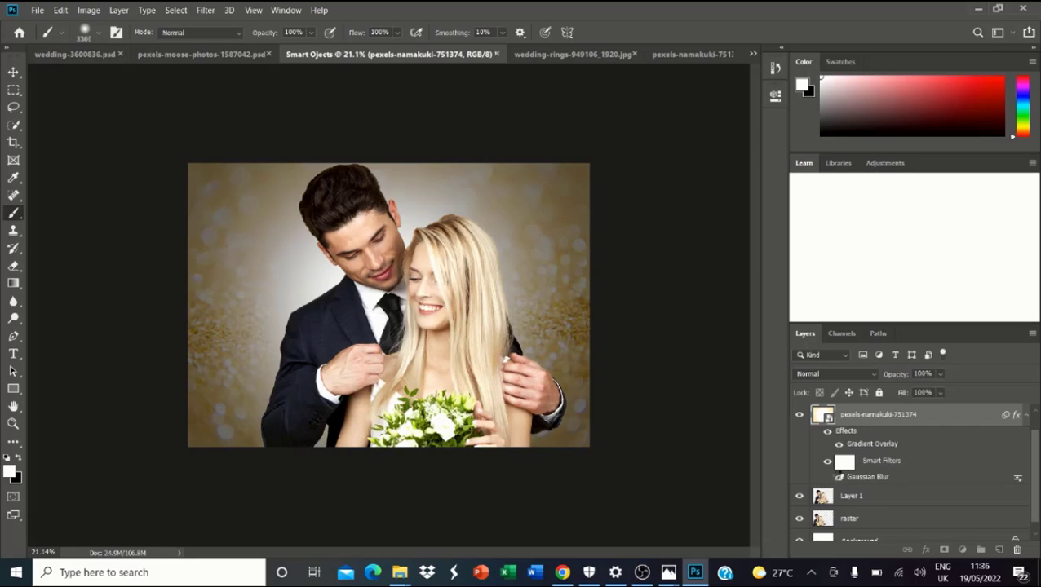
Step: Toggle Gaussian Blur and Gradient Overlay visibility to compare, then target the Smart Filters mask
left_click(827, 464)
left_click(827, 462)
left_click(837, 444)
left_click(837, 445)
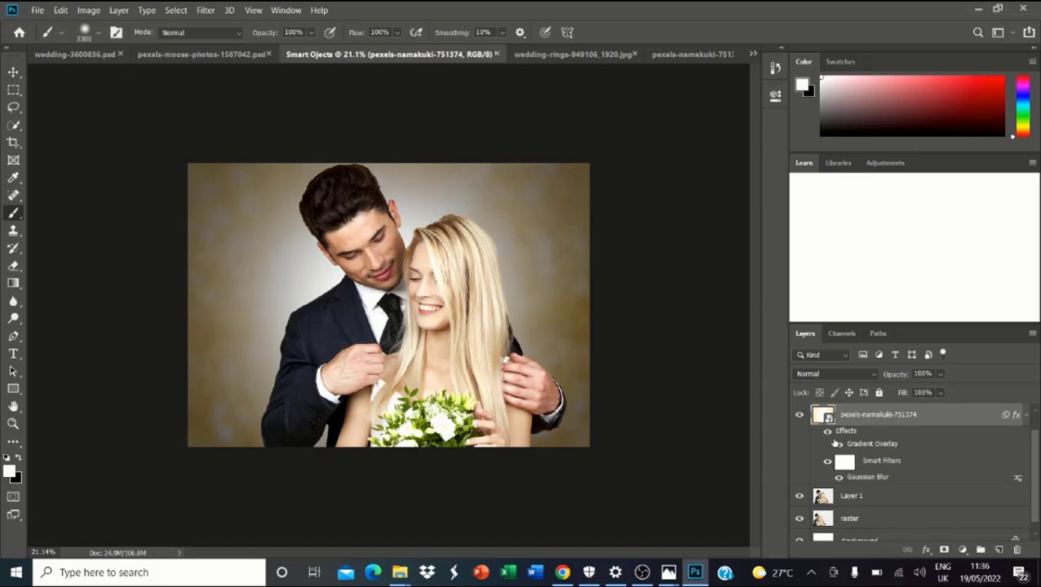
left_click(827, 432)
left_click(827, 432)
left_click(845, 462)
left_click(18, 459)
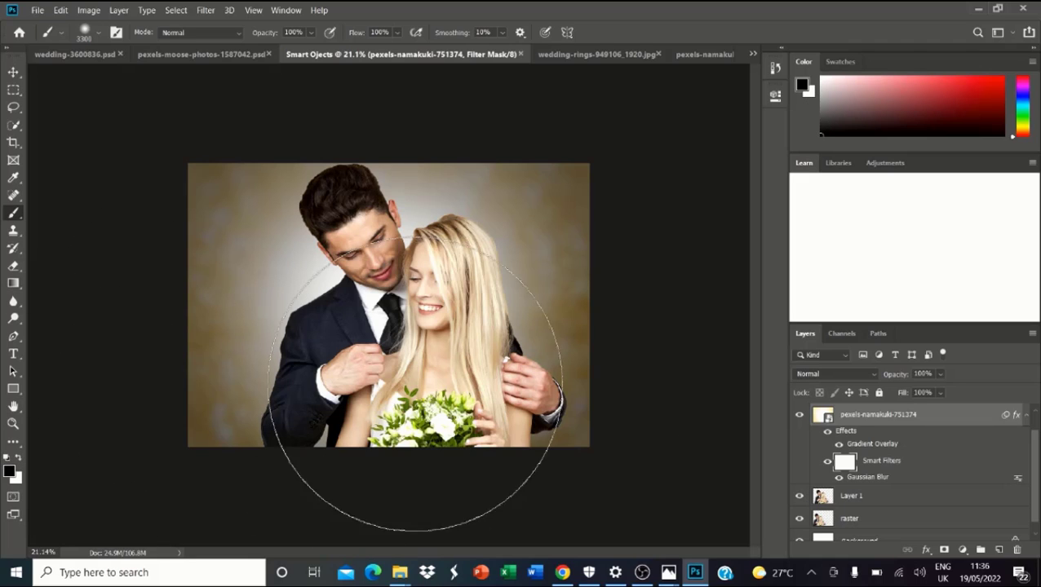
mouse_move(379, 277)
left_mouse_down()
mouse_move(389, 303)
mouse_move(374, 287)
mouse_move(351, 299)
mouse_move(361, 294)
mouse_move(374, 322)
mouse_move(347, 287)
mouse_move(280, 279)
mouse_move(258, 246)
mouse_move(233, 307)
mouse_move(445, 266)
mouse_move(447, 338)
mouse_move(471, 375)
mouse_move(492, 356)
mouse_move(401, 341)
mouse_move(564, 343)
left_mouse_up()
scroll(565, 306, "up", 6)
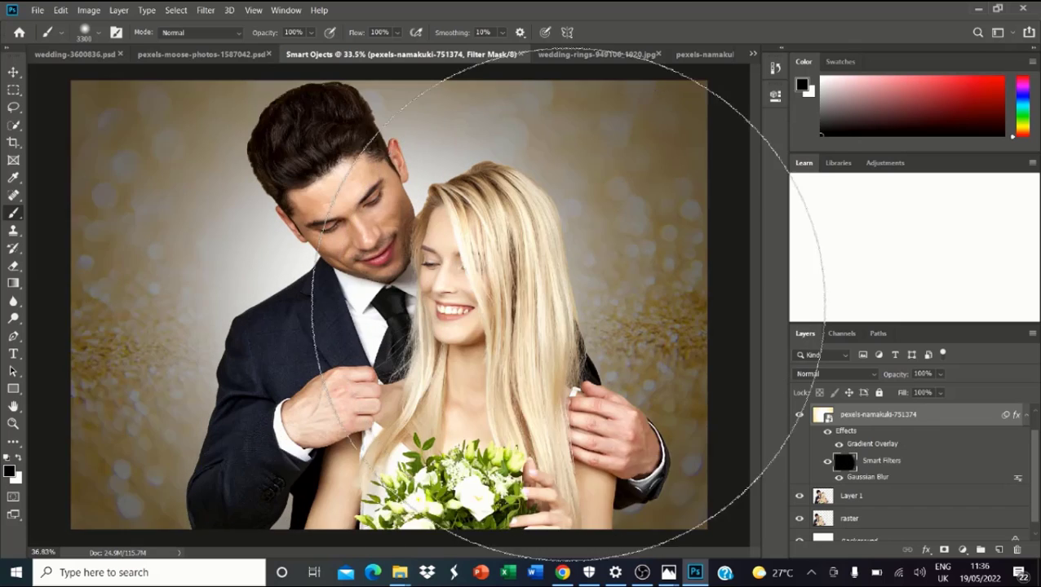
scroll(652, 277, "down", 2)
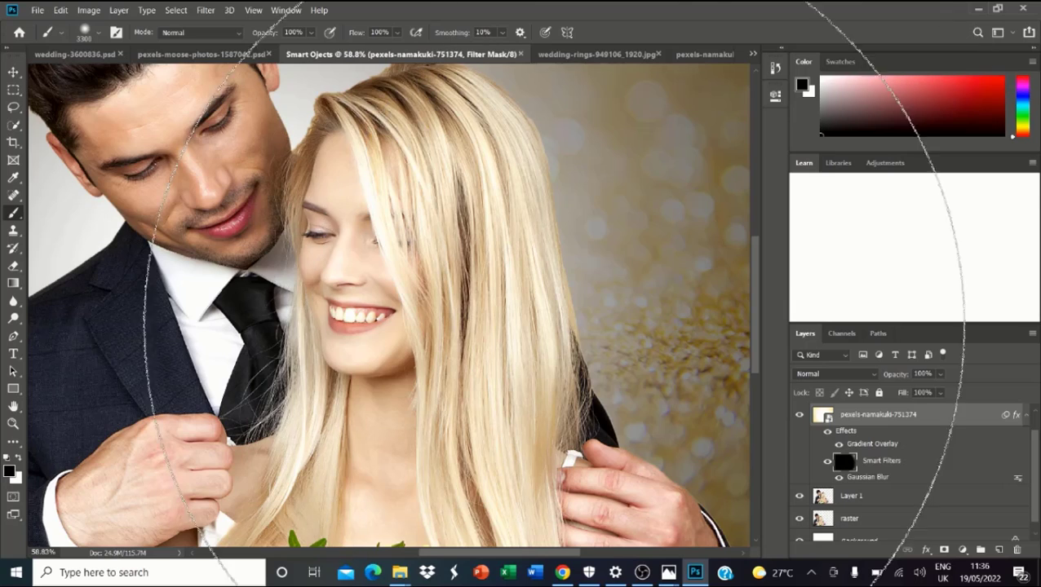
scroll(367, 292, "down", 3)
scroll(369, 302, "down", 2)
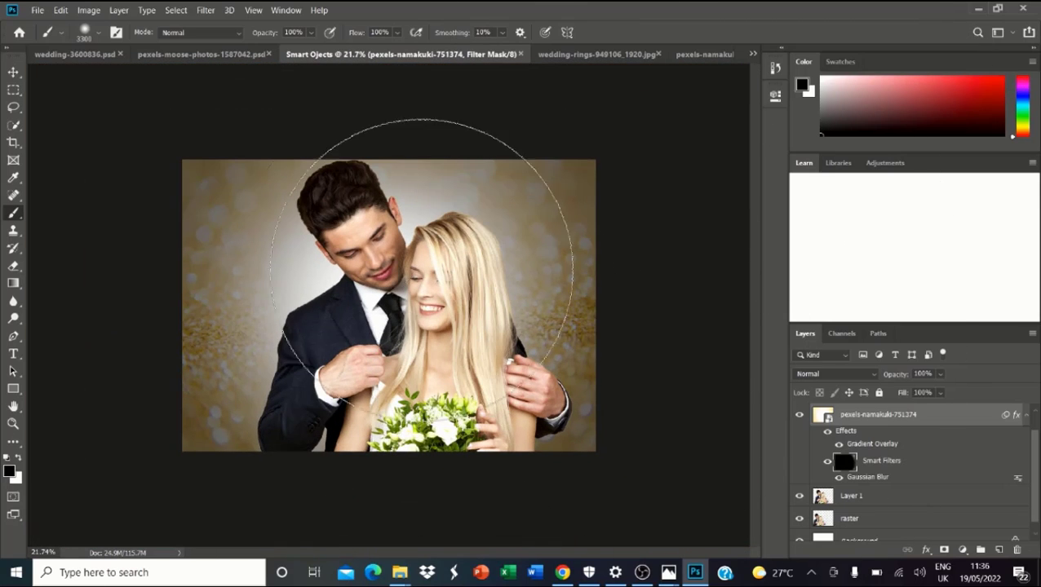
left_click(19, 458)
mouse_move(277, 347)
left_mouse_down()
mouse_move(237, 346)
mouse_move(288, 300)
mouse_move(516, 345)
mouse_move(404, 342)
mouse_move(557, 299)
mouse_move(326, 242)
mouse_move(418, 218)
mouse_move(372, 281)
mouse_move(517, 303)
left_mouse_up()
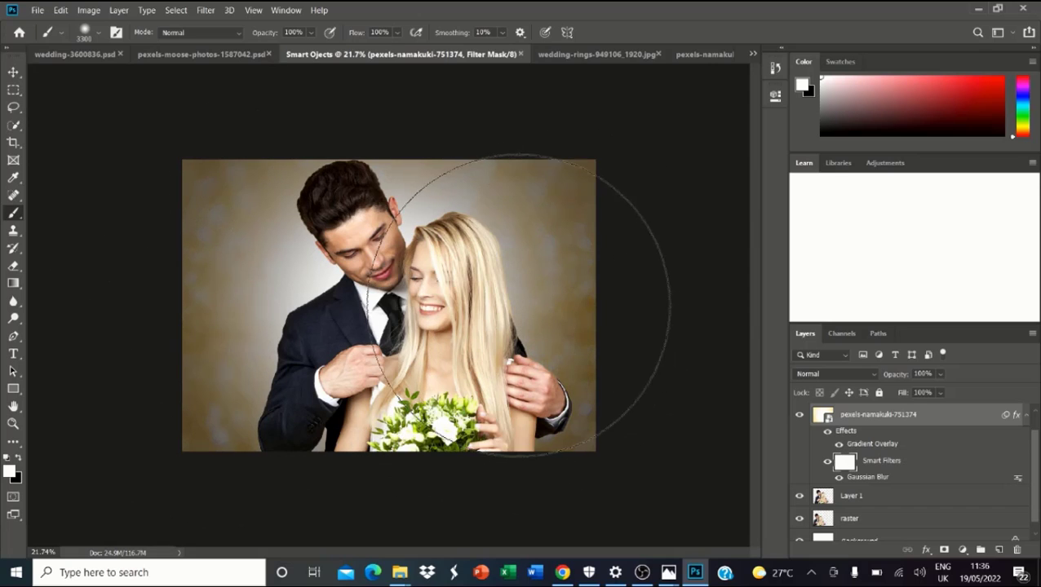
Step: Paint black on the Smart Filters mask to remove blur from the glitter background
left_click(19, 459)
mouse_move(244, 360)
left_mouse_down()
mouse_move(314, 293)
mouse_move(346, 289)
mouse_move(301, 286)
mouse_move(519, 293)
mouse_move(528, 306)
mouse_move(427, 293)
mouse_move(506, 256)
left_mouse_up()
scroll(507, 255, "down", 6)
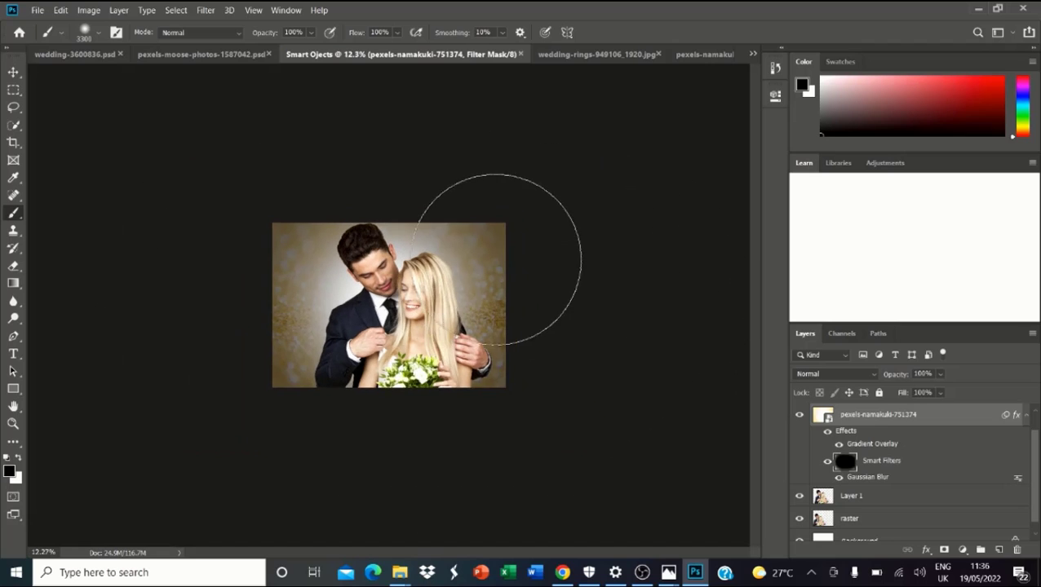
scroll(425, 250, "up", 5)
scroll(424, 250, "up", 2)
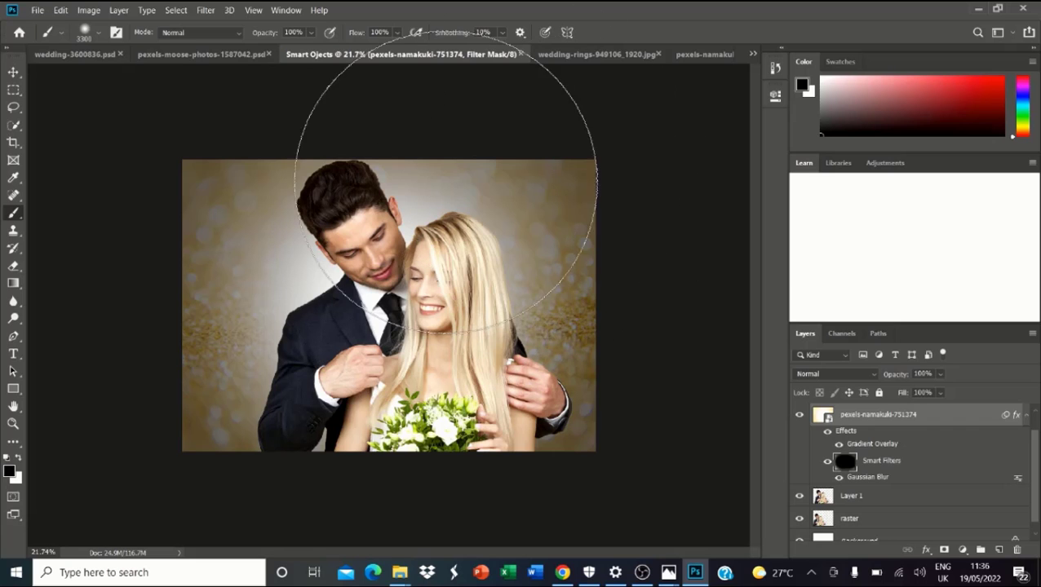
scroll(384, 253, "up", 3)
scroll(384, 241, "down", 3)
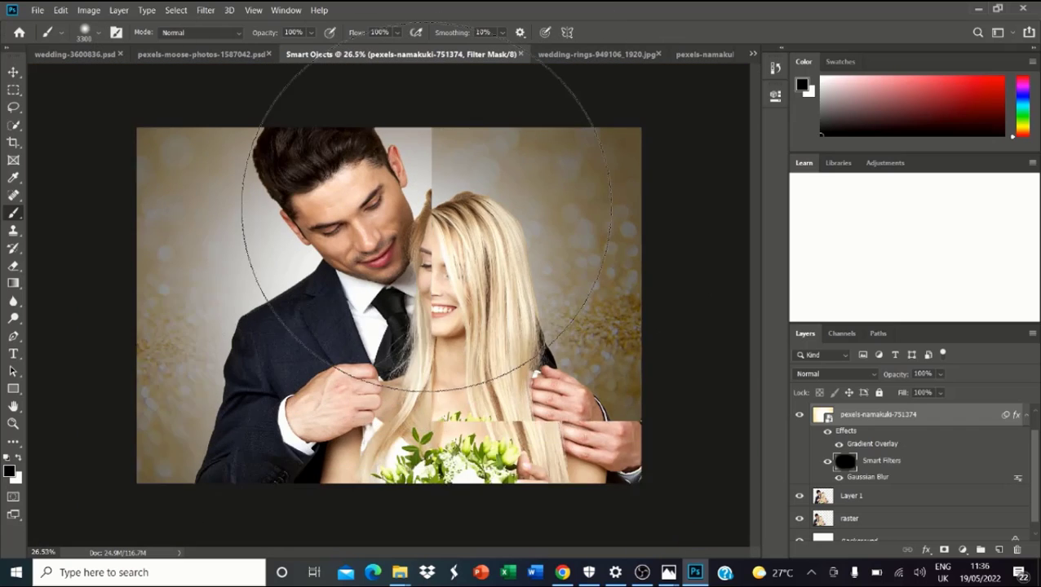